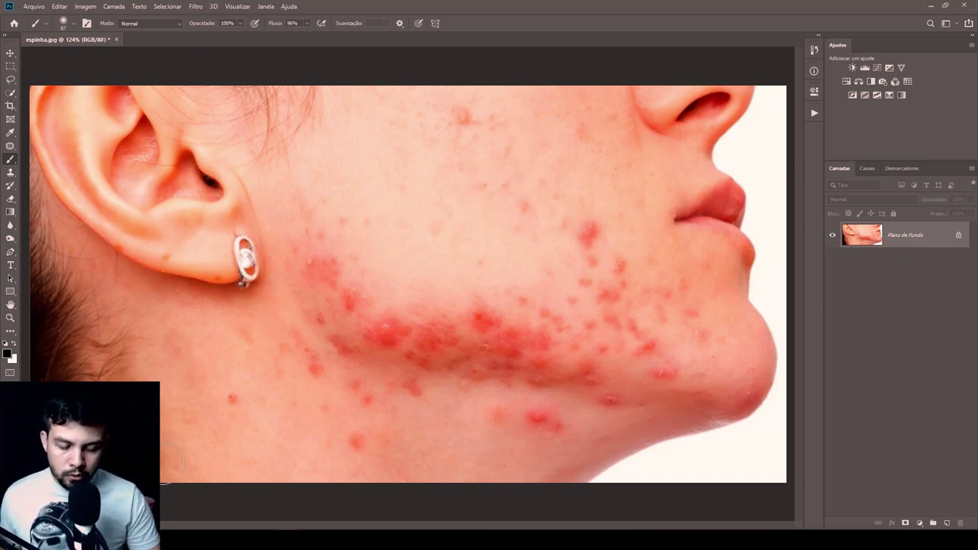
- Duplicate the Plano de Fundo acne photo into a new layer, Camada 1
key("ctrl+j")
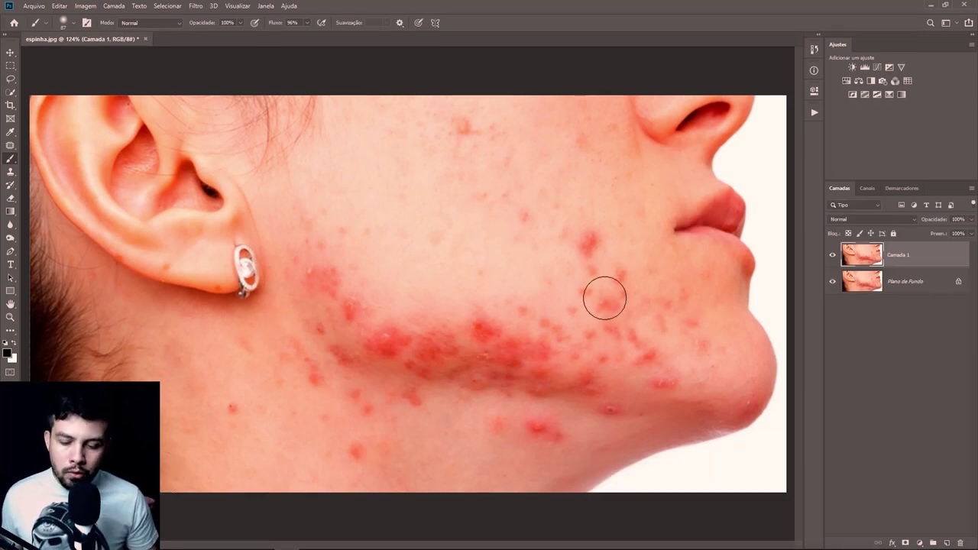
- Invert Camada 1 into a blue negative and look over the cheek blemishes
key("ctrl+i")
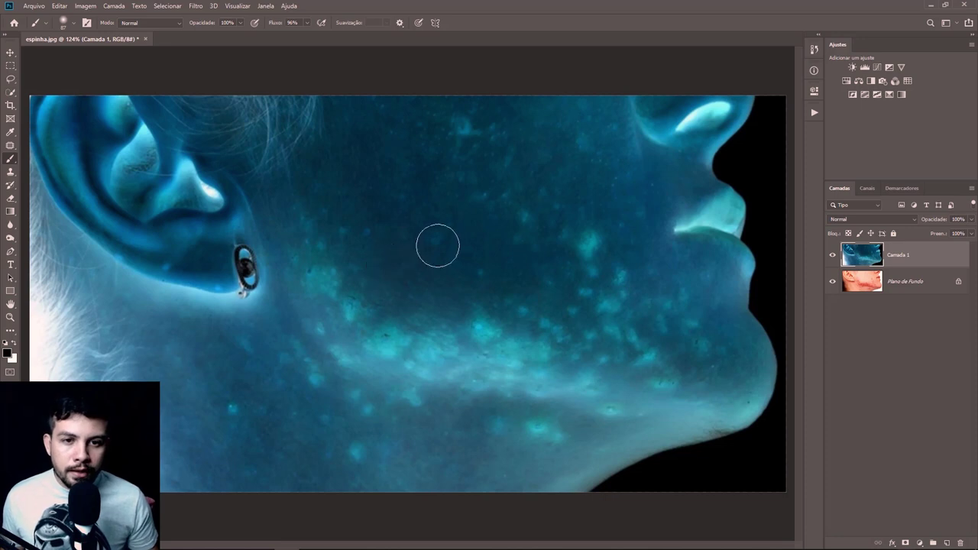
mouse_move(535, 211)
left_mouse_down()
mouse_move(565, 196)
mouse_move(515, 204)
left_mouse_up()
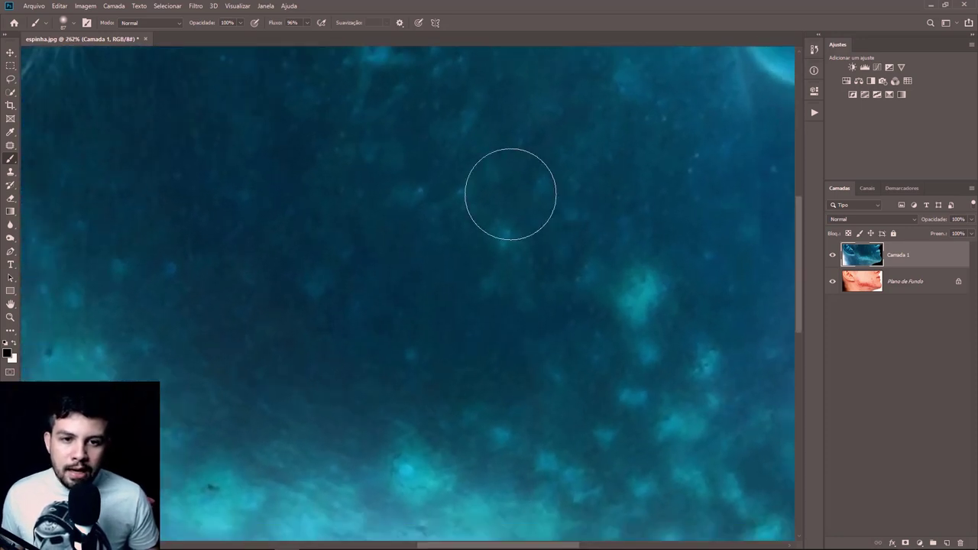
left_click_drag(453, 142, 434, 246)
left_click_drag(480, 217, 454, 218)
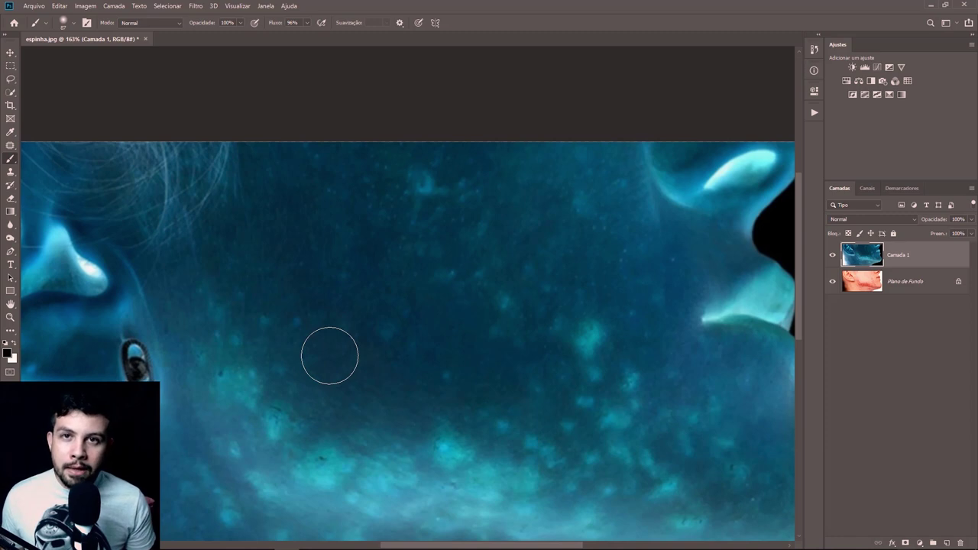
key("ctrl+shift")
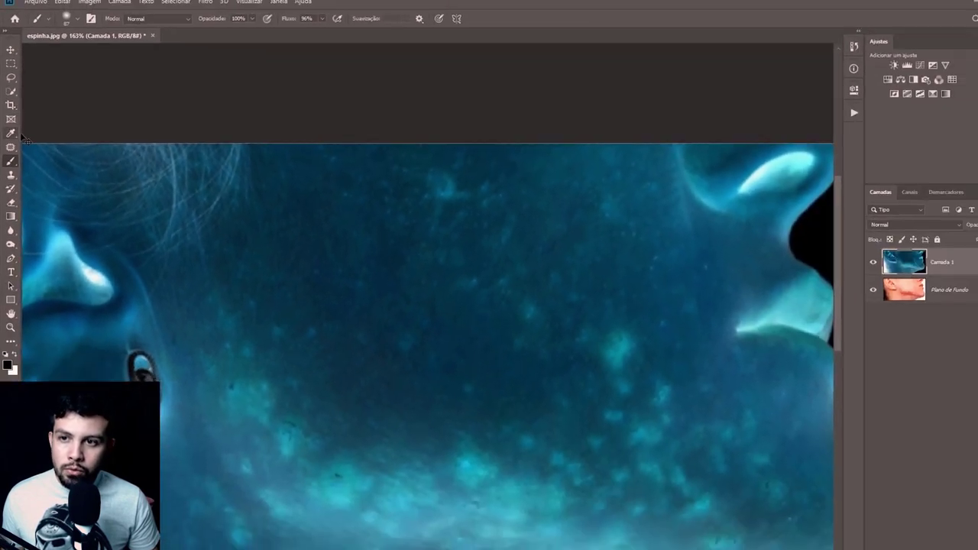
- Patch the first two bright spots on the cheek with nearby clean skin
left_click_drag(416, 201, 463, 200)
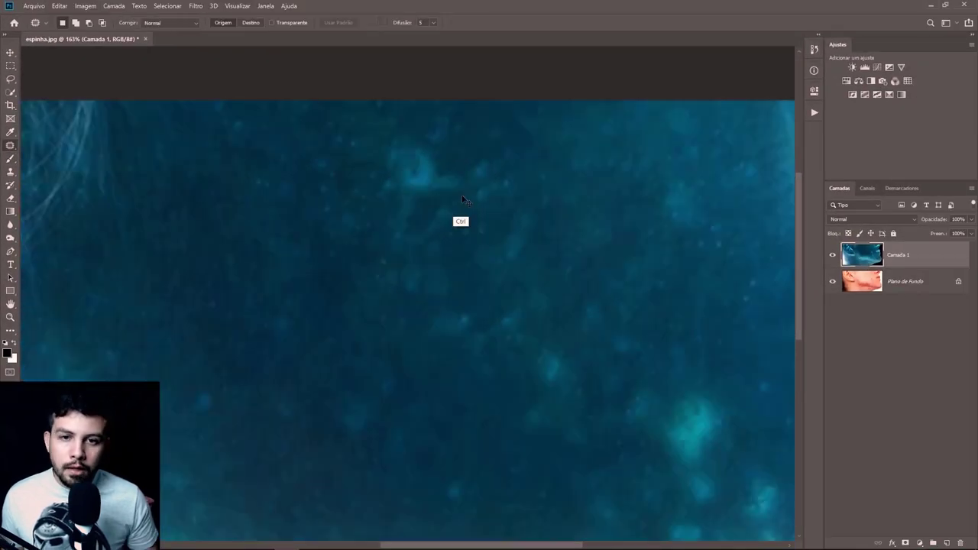
scroll(443, 161, "up", 3)
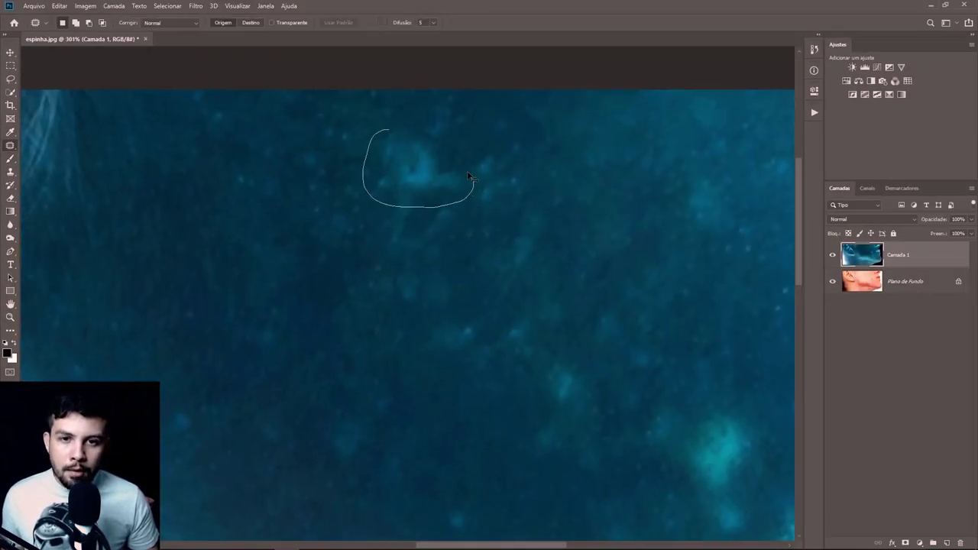
left_click_drag(442, 147, 391, 131)
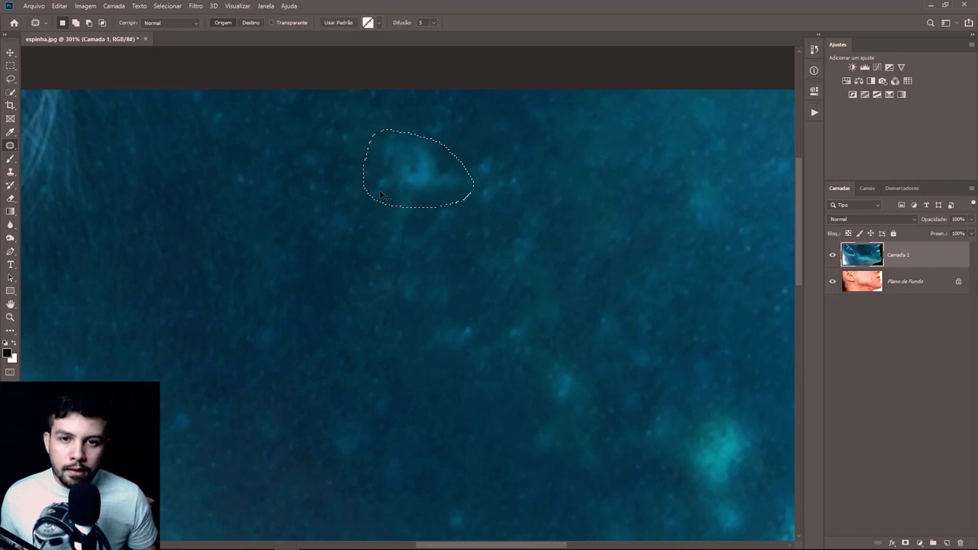
left_click_drag(407, 180, 275, 294)
key("ctrl+d")
left_click_drag(468, 153, 596, 200)
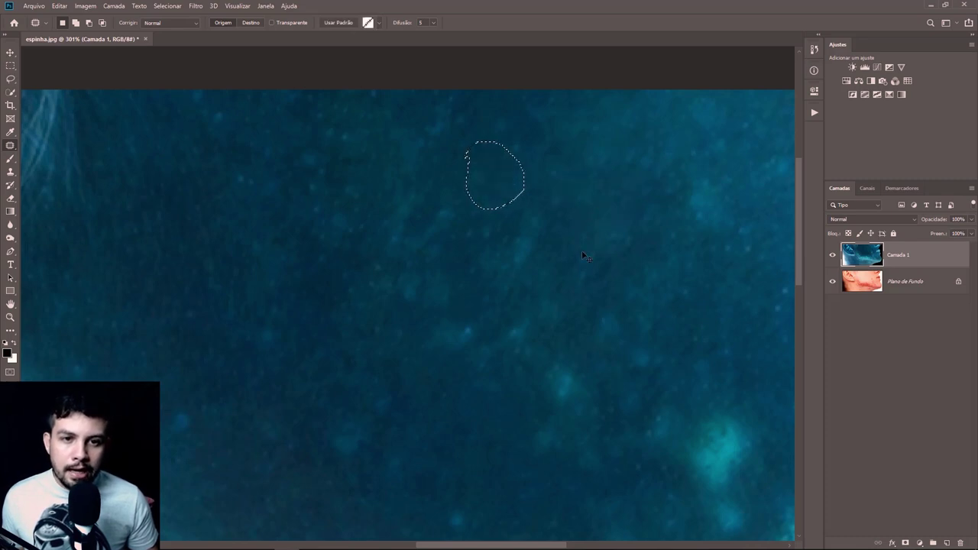
key("ctrl+d")
- Patch a bright spot lower on the cheek using darker surrounding skin
scroll(522, 342, "down", 5)
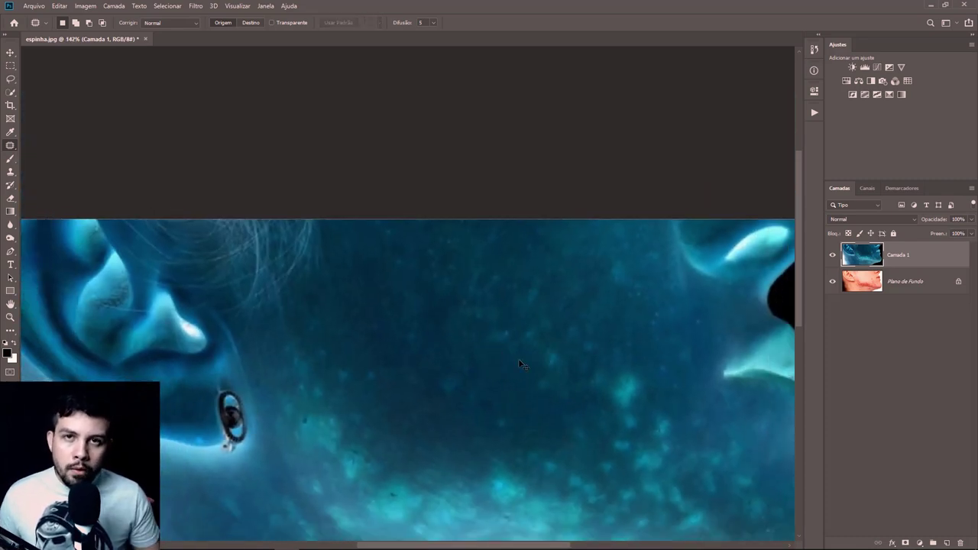
scroll(565, 365, "up", 5)
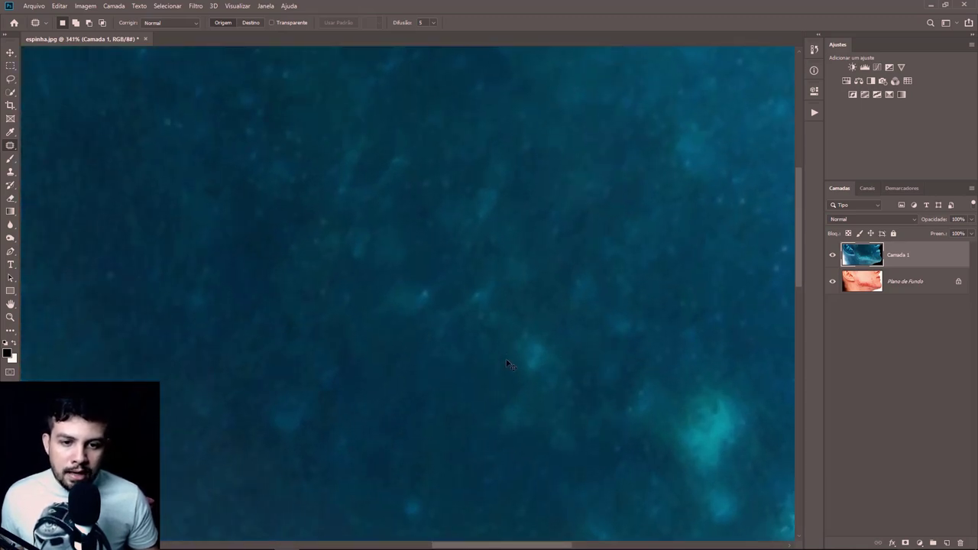
left_click_drag(503, 353, 518, 332)
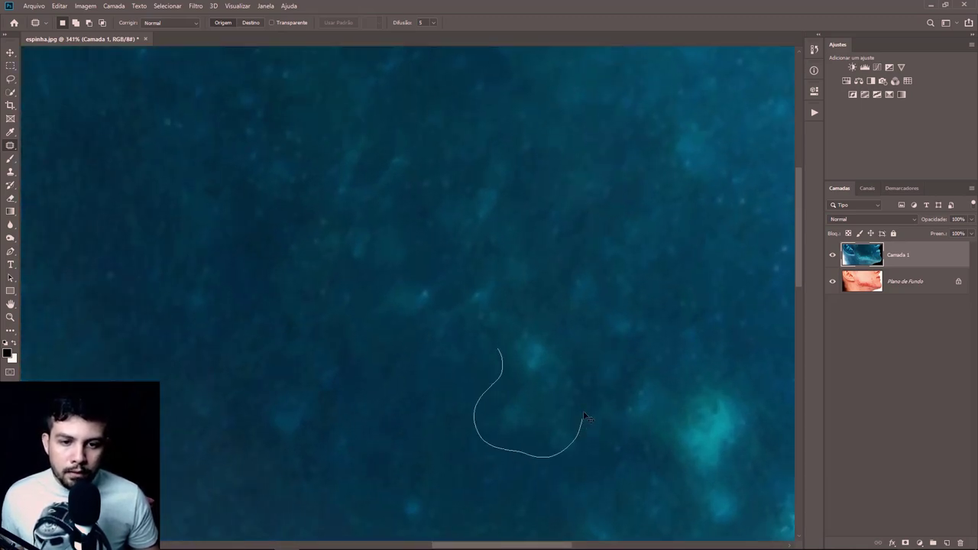
key("ctrl+d")
mouse_move(416, 284)
left_mouse_down()
mouse_move(466, 374)
mouse_move(504, 256)
left_mouse_up()
key("ctrl+d")
mouse_move(493, 332)
left_mouse_down()
mouse_move(495, 246)
mouse_move(527, 218)
left_mouse_up()
key("ctrl+d")
left_click_drag(478, 255, 382, 163)
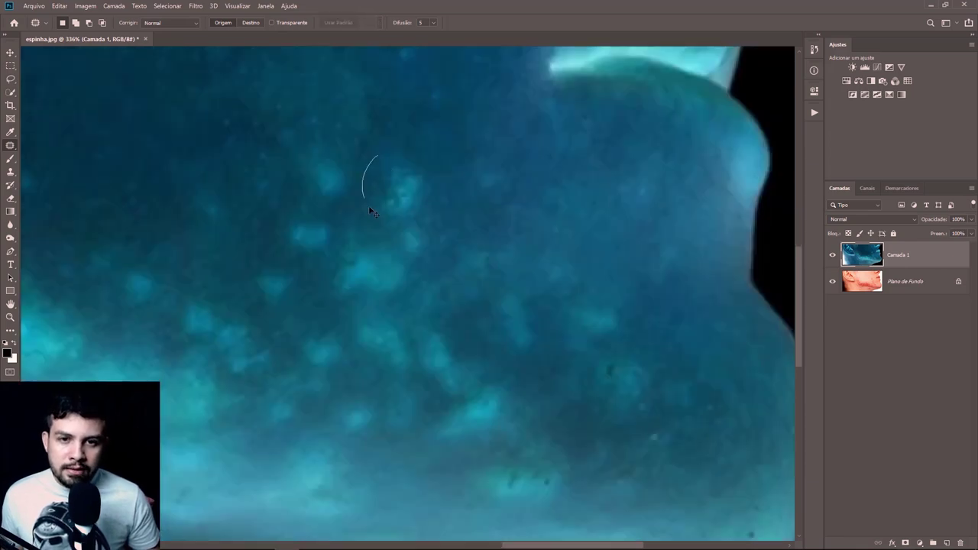
- Patch two bright spots near the jaw together, then another nearby spot
left_click_drag(444, 193, 379, 153)
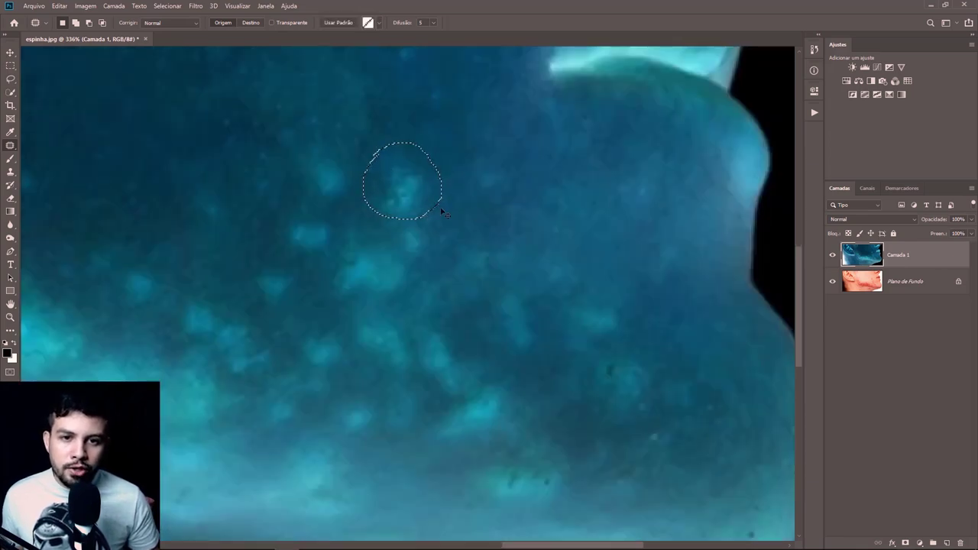
left_click_drag(449, 172, 455, 163)
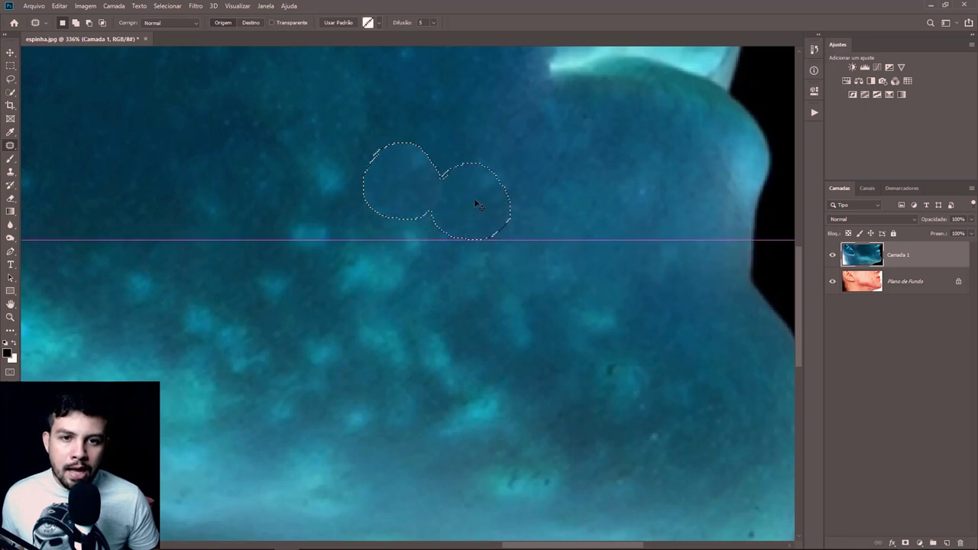
left_click_drag(486, 196, 465, 235)
key("ctrl+d")
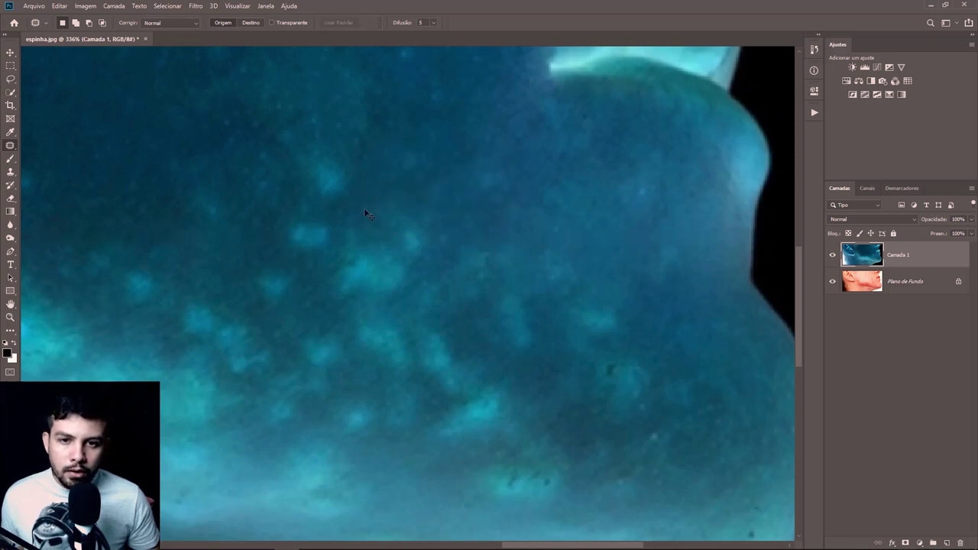
left_click_drag(359, 226, 359, 214)
mouse_move(422, 240)
left_mouse_down()
mouse_move(531, 186)
mouse_move(499, 175)
left_mouse_up()
key("ctrl+d")
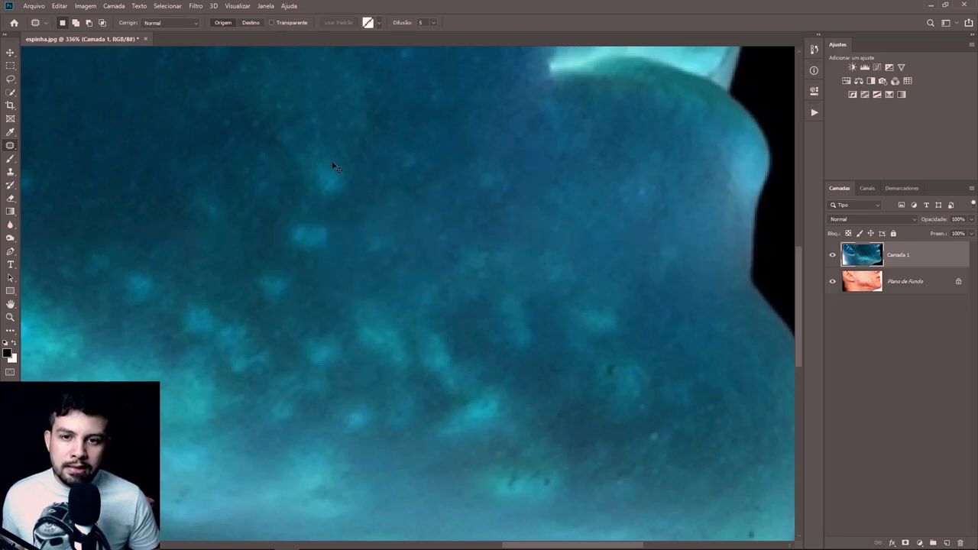
- Patch several more small bright blemishes on the cheek
left_click_drag(333, 166, 328, 162)
scroll(535, 213, "down", 3)
scroll(525, 193, "up", 3)
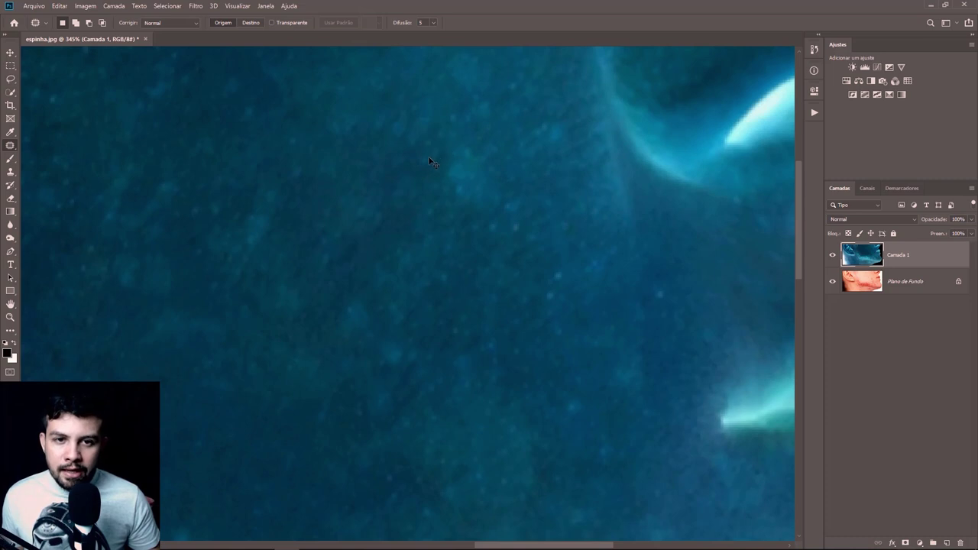
left_click_drag(429, 161, 430, 164)
mouse_move(521, 124)
left_mouse_down()
mouse_move(569, 124)
mouse_move(571, 164)
left_mouse_up()
left_click(474, 240)
left_click_drag(473, 240, 535, 191)
- Patch a bright spot on the neck with clean skin
key("ctrl+d")
scroll(351, 256, "down", 5)
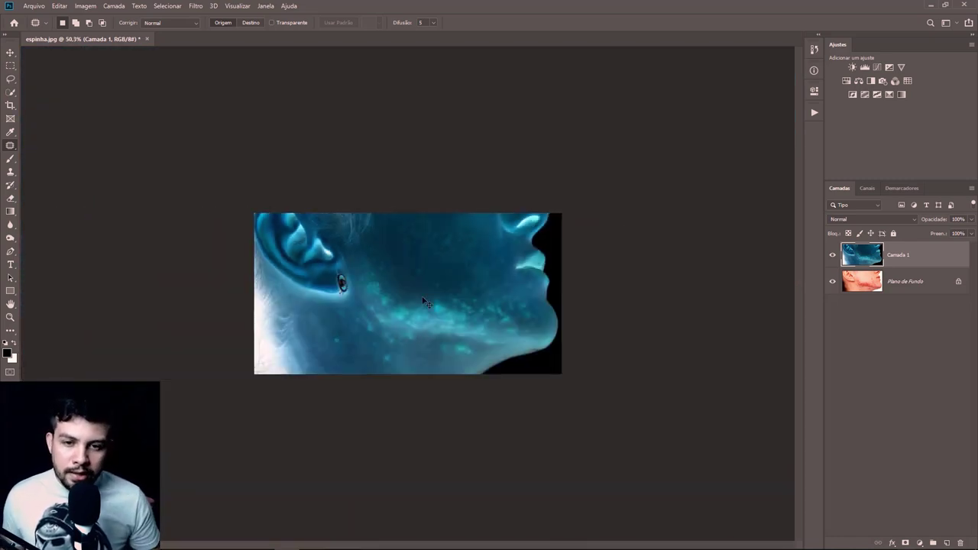
scroll(389, 326, "up", 2)
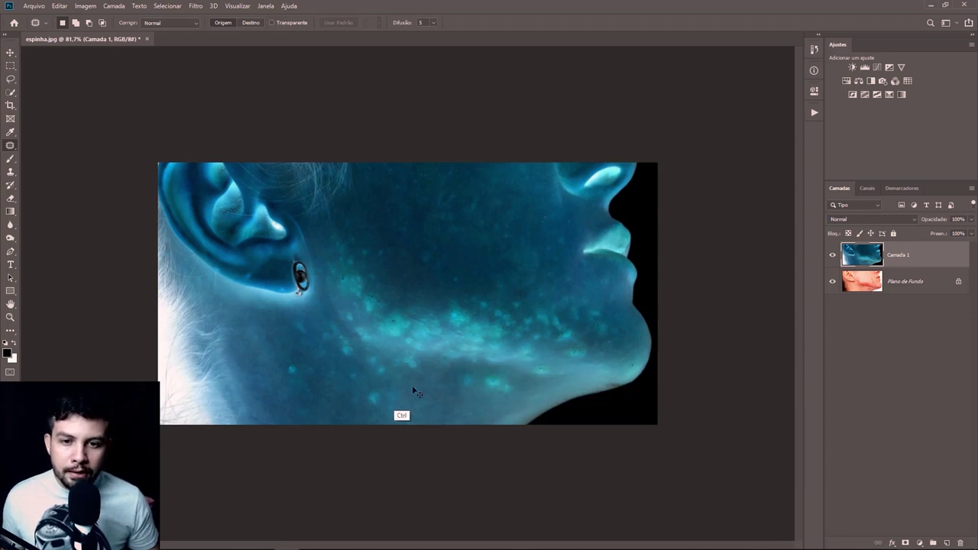
scroll(379, 412, "up", 3)
mouse_move(586, 426)
left_mouse_down()
mouse_move(597, 486)
mouse_move(183, 413)
left_mouse_up()
left_click_drag(366, 382, 366, 384)
left_click_drag(436, 411, 319, 395)
- Patch the cluster of spots near the chin
scroll(320, 395, "up", 2)
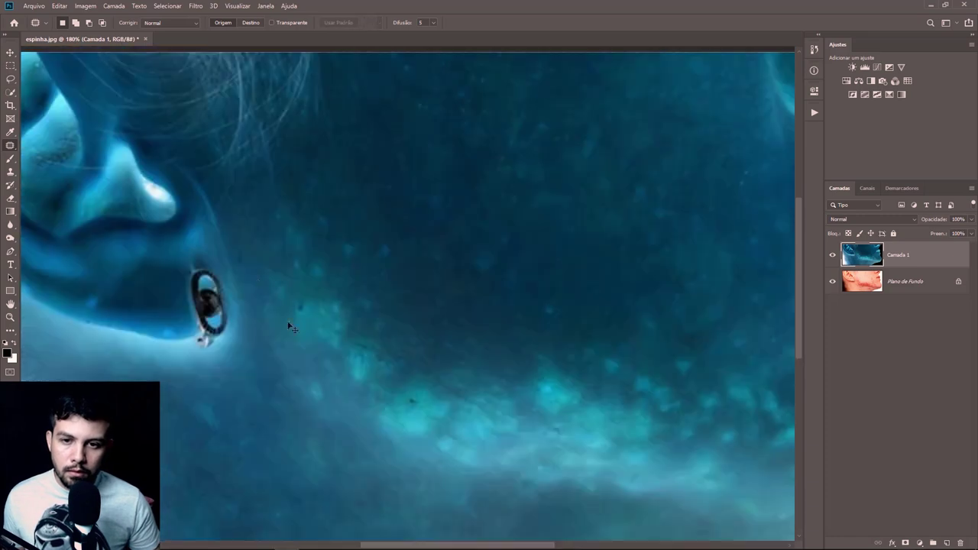
left_click_drag(359, 222, 355, 223)
mouse_move(302, 309)
left_mouse_down()
mouse_move(321, 340)
mouse_move(315, 369)
left_mouse_up()
scroll(352, 391, "down", 3)
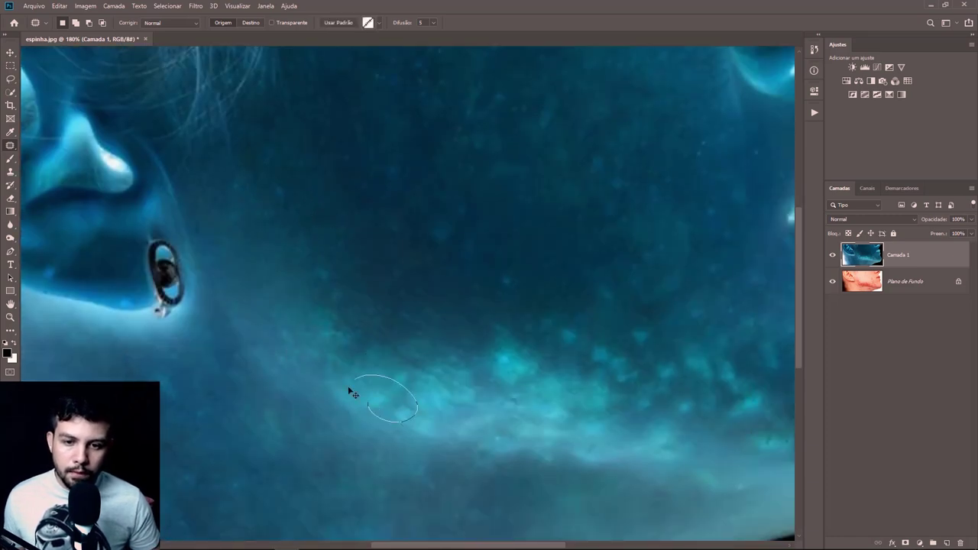
scroll(336, 370, "right", 5)
left_click_drag(612, 352, 610, 356)
scroll(642, 371, "up", 2)
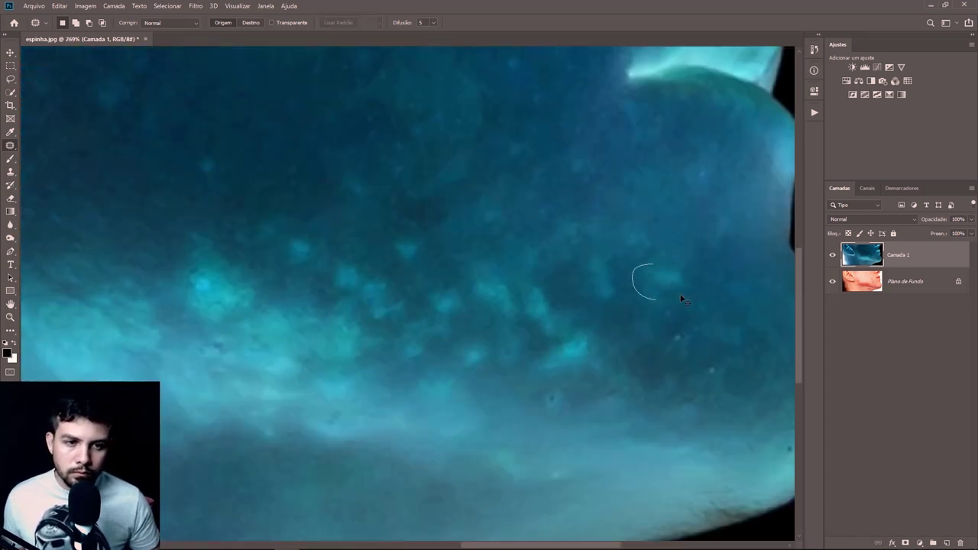
mouse_move(496, 336)
left_mouse_down()
mouse_move(546, 321)
mouse_move(375, 283)
left_mouse_up()
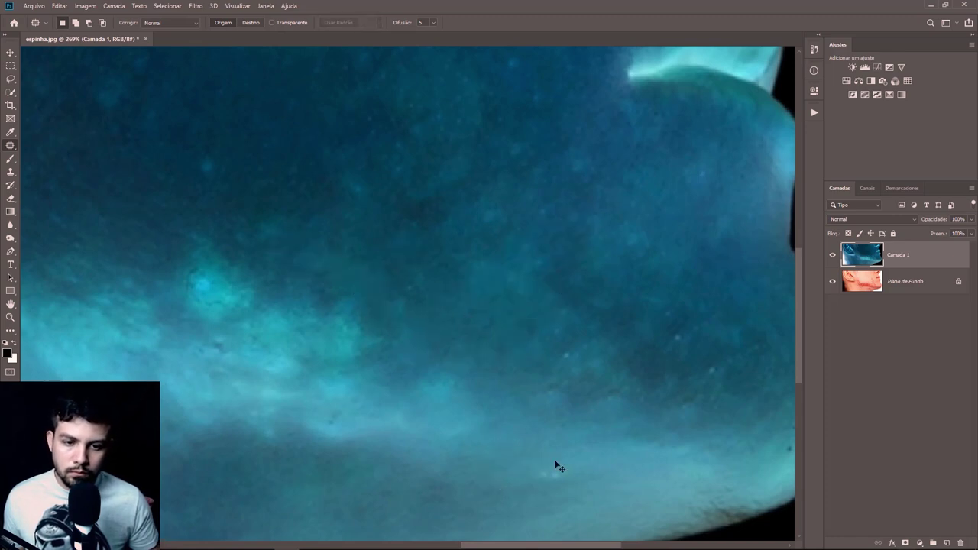
- Patch the blemishes along the jaw line
scroll(290, 278, "left", 3)
scroll(290, 278, "up", 1)
mouse_move(291, 277)
left_mouse_down()
mouse_move(240, 304)
mouse_move(396, 364)
left_mouse_up()
scroll(255, 382, "down", 2)
mouse_move(283, 382)
left_mouse_down()
mouse_move(255, 382)
mouse_move(454, 380)
left_mouse_up()
left_click(295, 451)
scroll(239, 373, "right", 1)
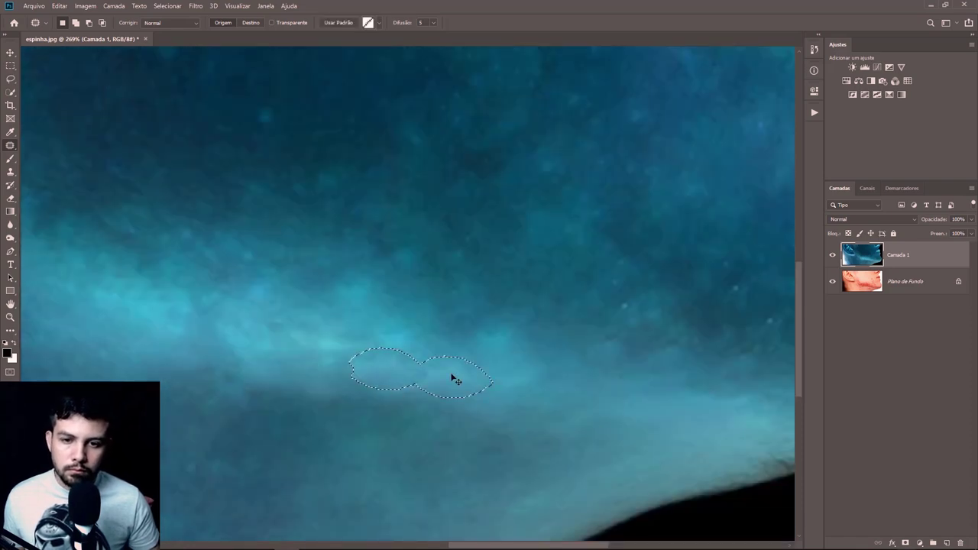
left_click_drag(229, 336, 371, 347)
- Patch one more jaw blemish and invert Camada 1 back to natural colours
scroll(424, 377, "up", 2)
scroll(424, 377, "left", 1)
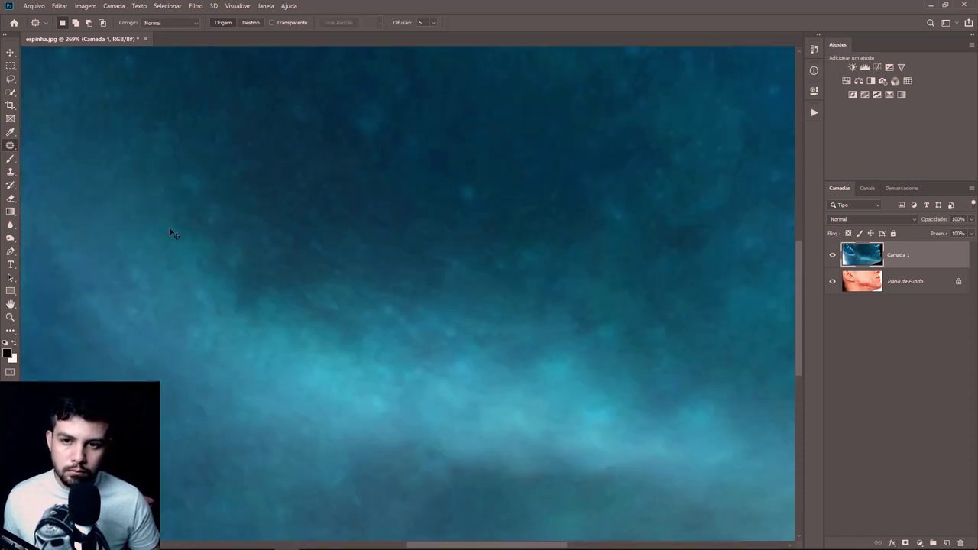
scroll(458, 323, "down", 5)
scroll(459, 324, "up", 5)
left_click_drag(505, 237, 490, 248)
scroll(507, 263, "down", 5)
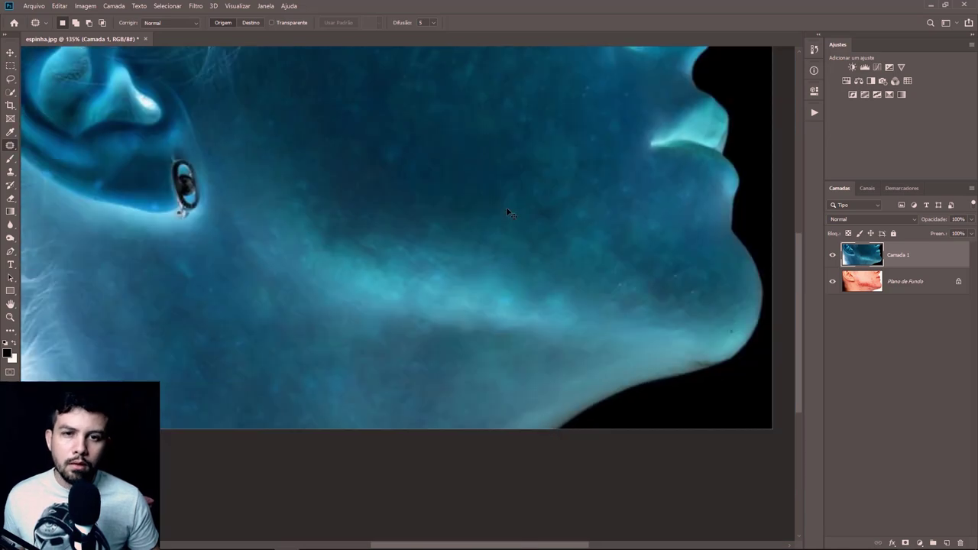
scroll(367, 408, "up", 5)
key("ctrl+d")
scroll(349, 339, "down", 3)
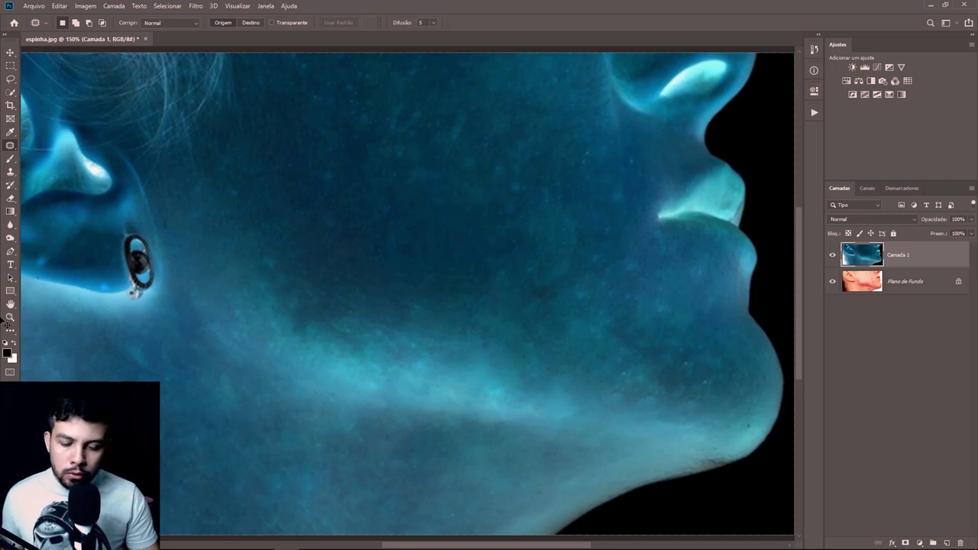
key("ctrl+i")
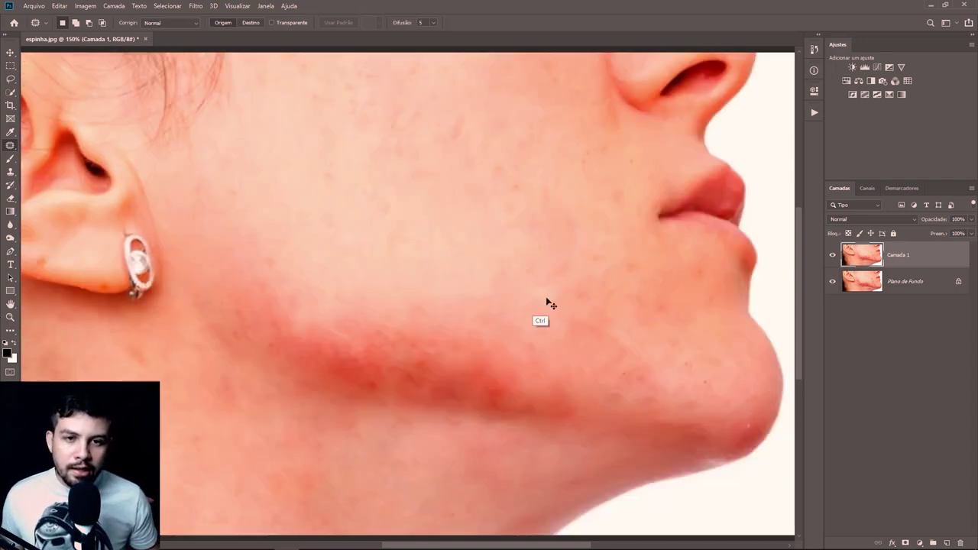
- Toggle Camada 1's visibility to compare the retouch against the acne original
scroll(532, 295, "down", 1)
scroll(532, 295, "down", 2)
scroll(546, 272, "up", 2)
scroll(546, 273, "up", 1)
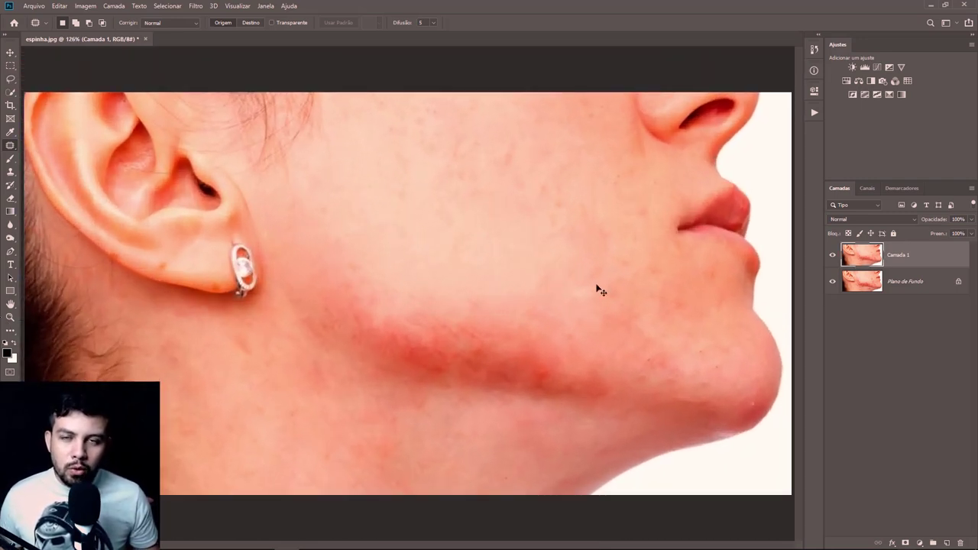
left_click(833, 257)
left_click(833, 257)
left_click(833, 257)
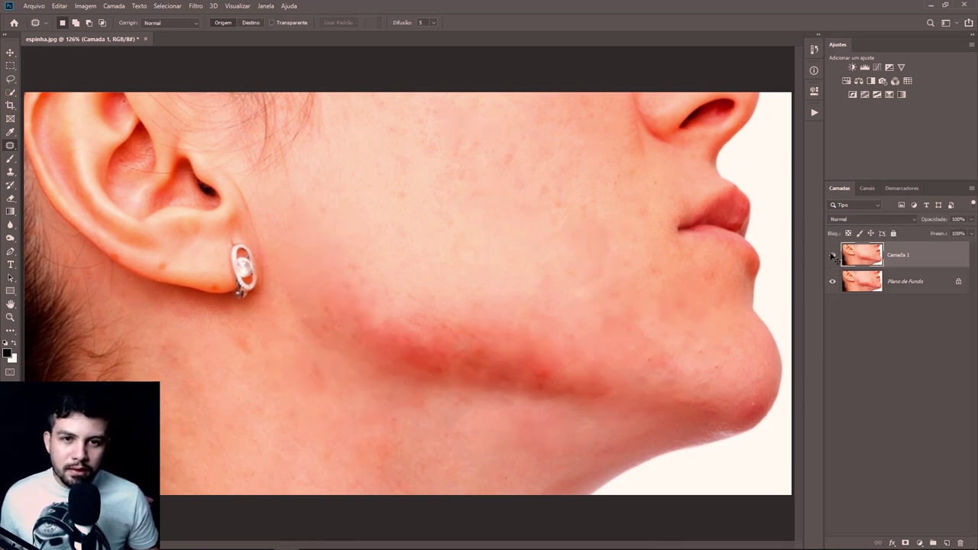
- Patch a red spot on the jaw and two cheek blemishes
scroll(409, 296, "up", 3)
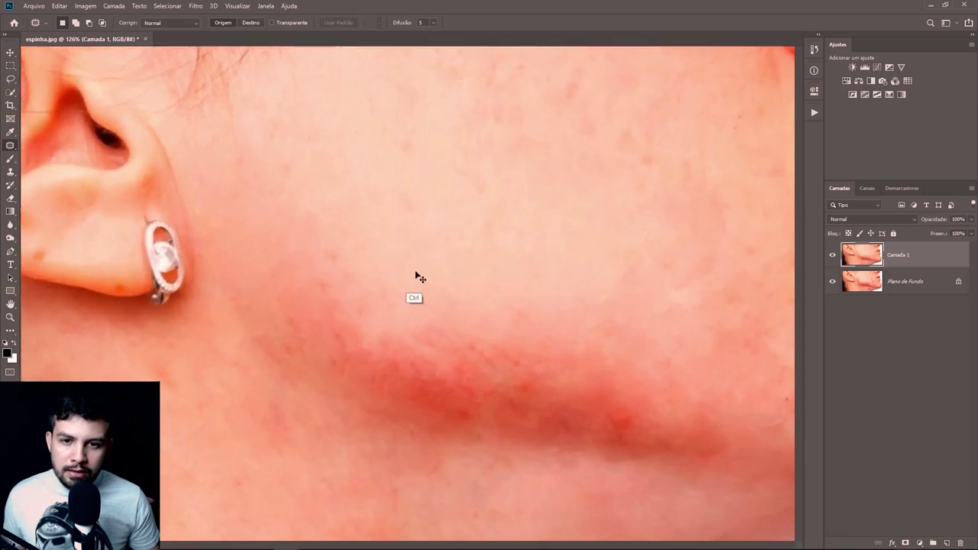
left_click_drag(331, 262, 365, 257)
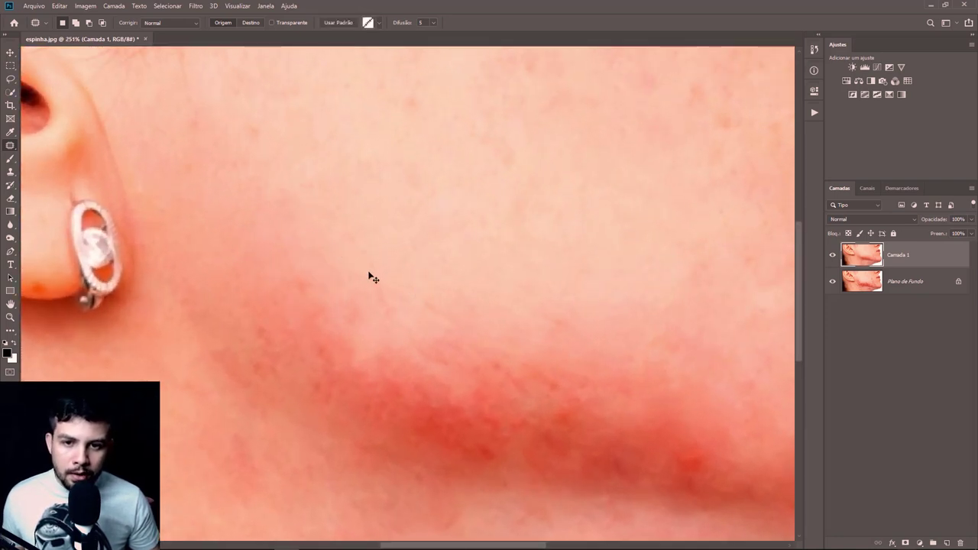
mouse_move(365, 329)
left_mouse_down()
mouse_move(359, 302)
mouse_move(382, 289)
left_mouse_up()
left_click_drag(277, 162, 240, 148)
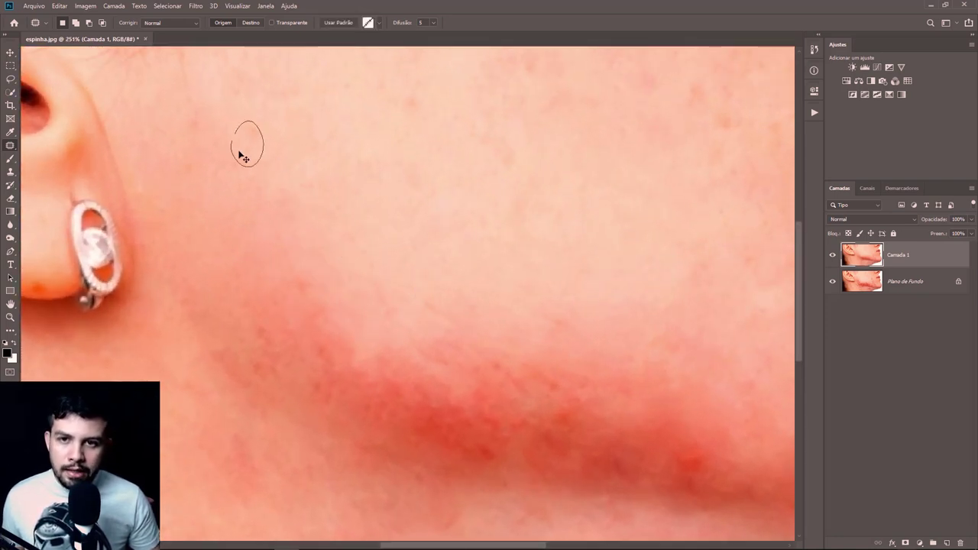
left_click_drag(283, 174, 260, 208)
scroll(333, 206, "down", 3)
scroll(393, 262, "down", 2)
key("ctrl+d")
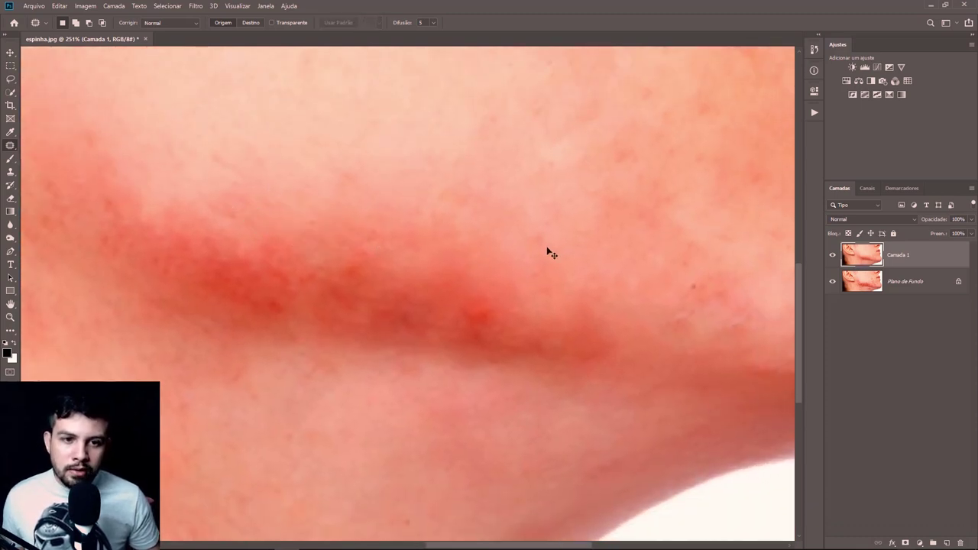
- Patch another red jaw spot with nearby clean skin and review the result
scroll(395, 252, "right", 5)
scroll(447, 252, "right", 1)
mouse_move(430, 243)
left_mouse_down()
mouse_move(415, 240)
mouse_move(489, 275)
left_mouse_up()
key("ctrl+d")
scroll(550, 277, "down", 5)
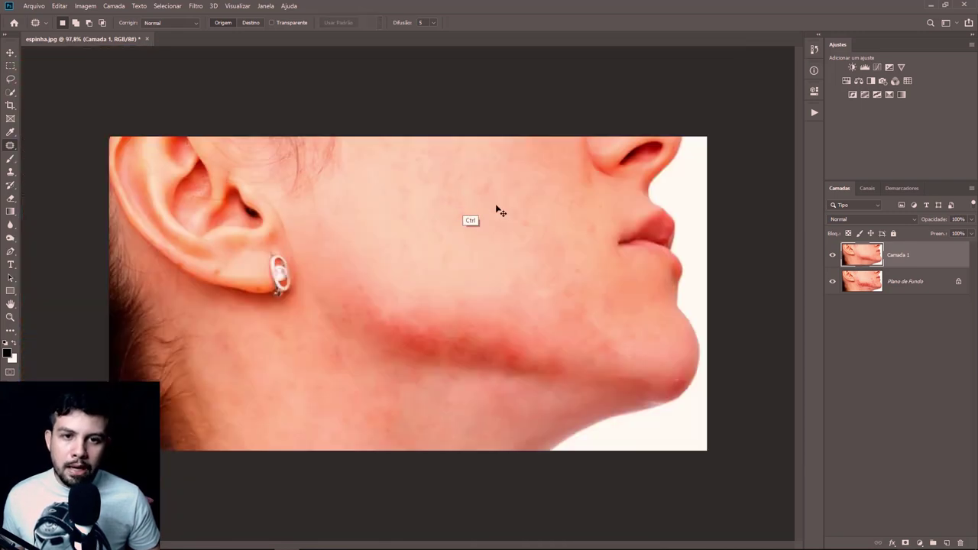
scroll(560, 207, "up", 3)
scroll(585, 262, "down", 1)
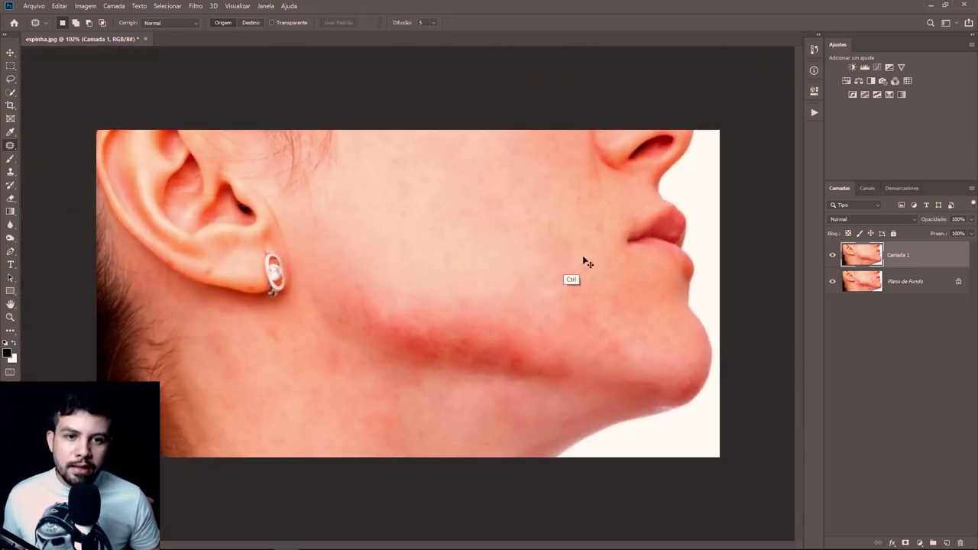
scroll(603, 260, "up", 2)
scroll(617, 258, "up", 2)
scroll(593, 275, "down", 3)
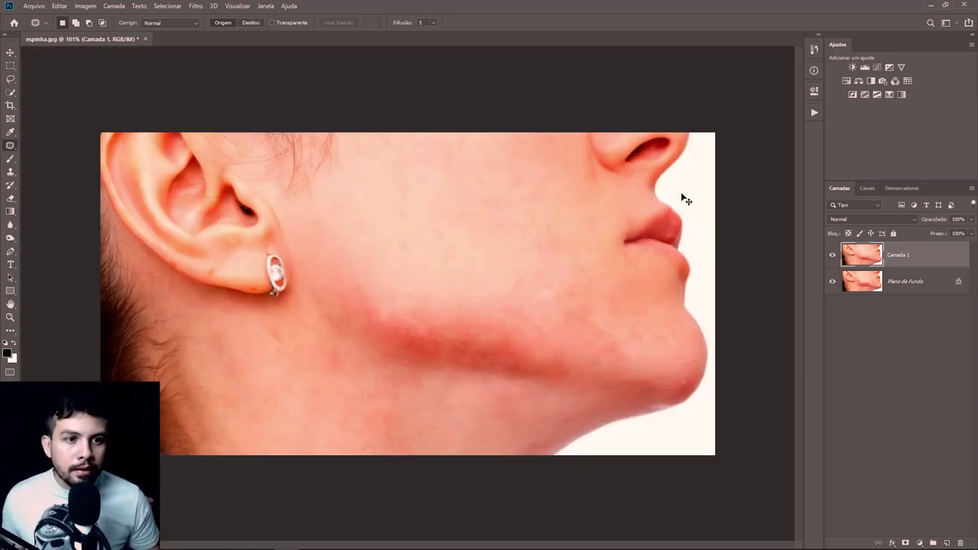
- Compare the retouch with the original and duplicate Camada 1
left_click(833, 255)
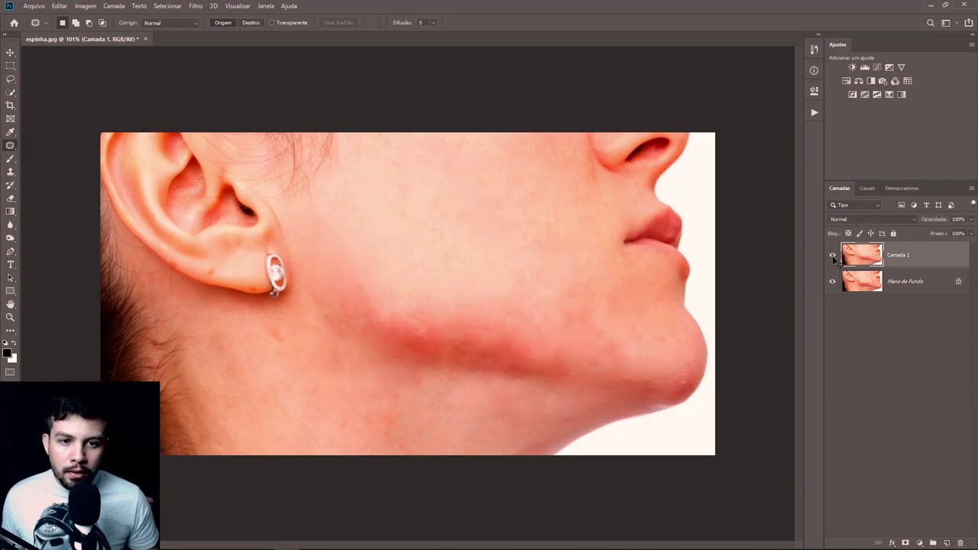
left_click(832, 256)
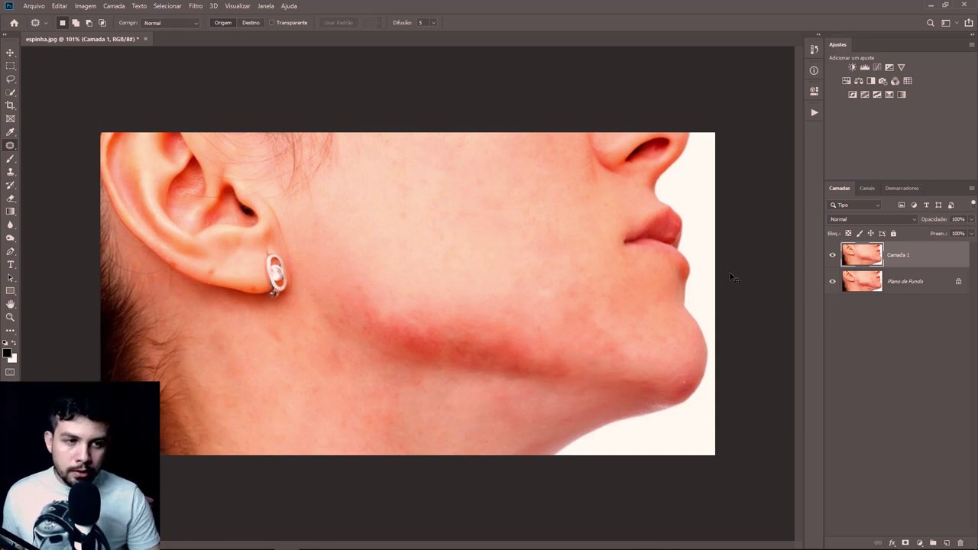
key("ctrl+j")
left_click(832, 255)
left_click(832, 281)
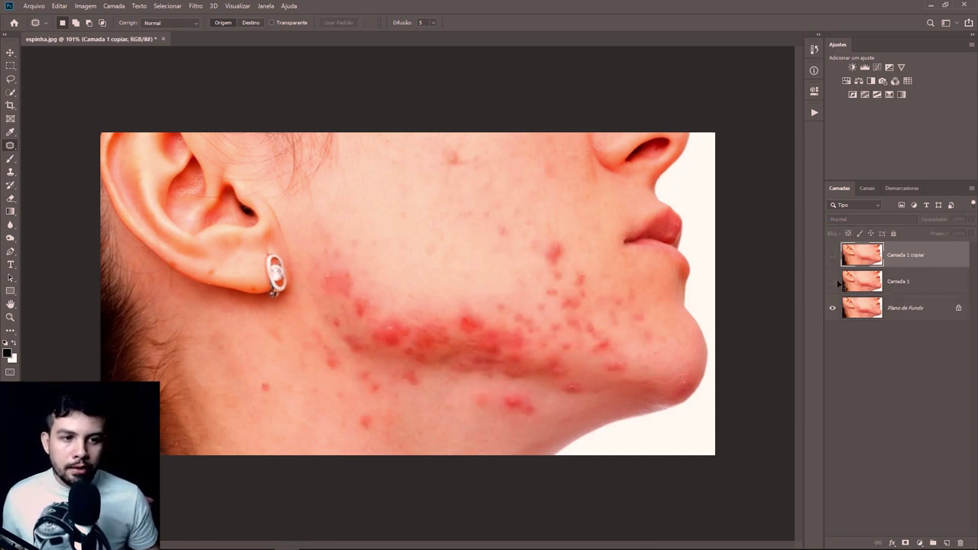
left_click(840, 308)
left_click(833, 281)
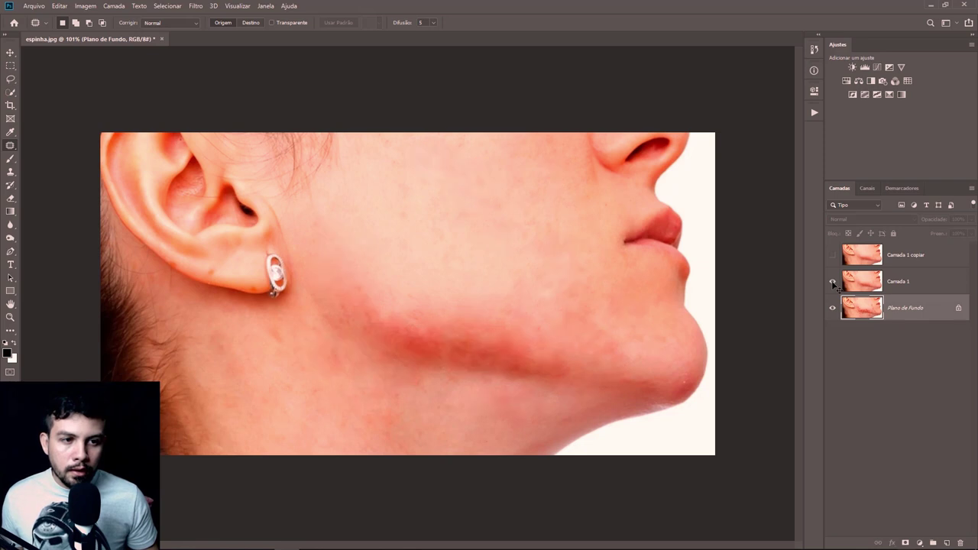
left_click(905, 283)
- Rename the layers Correção and Suavização, then invert Suavização
double_click(902, 281)
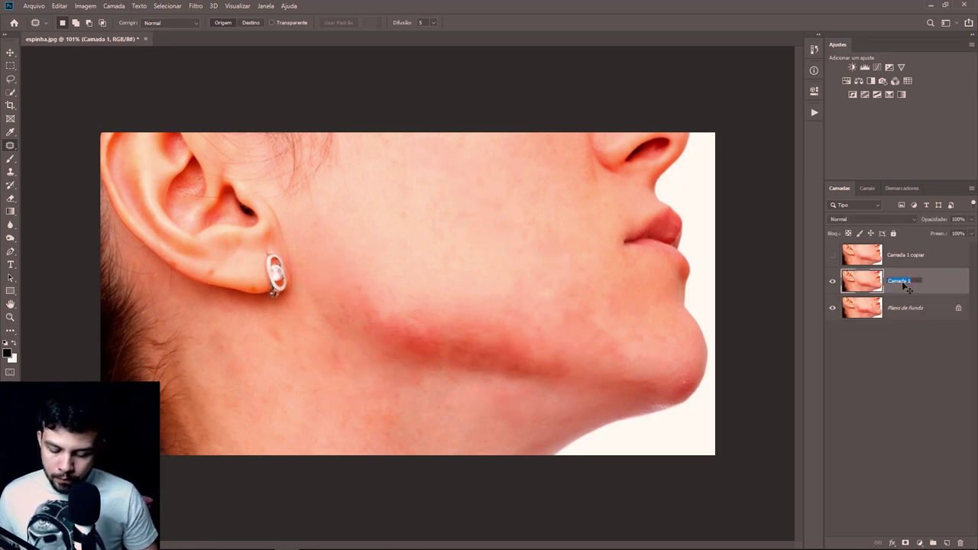
type("Coreção")
double_click(906, 255)
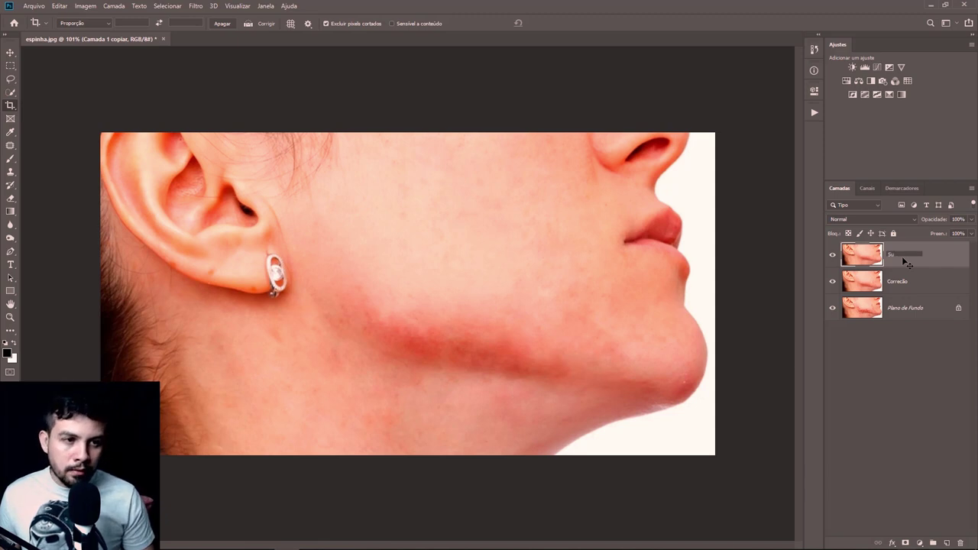
type("avização")
key("Return")
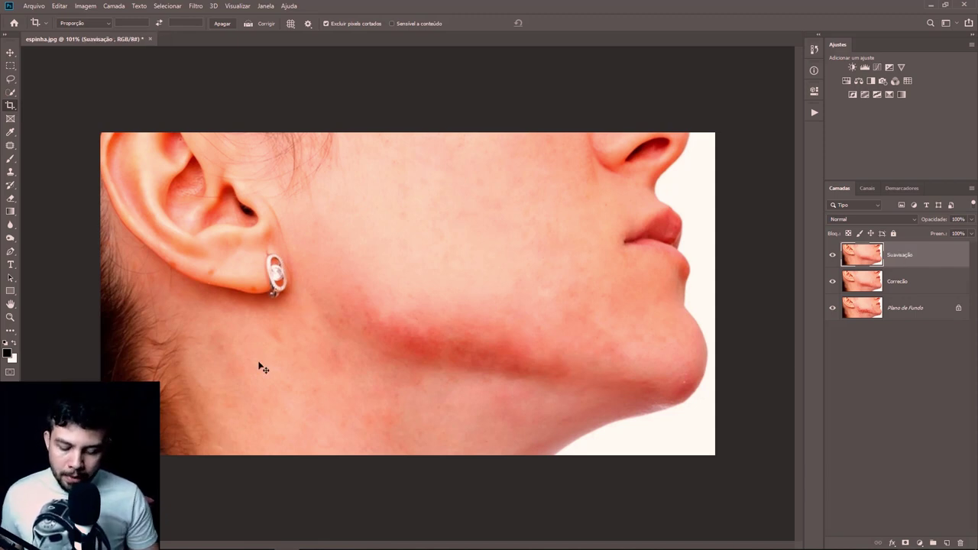
key("ctrl+i")
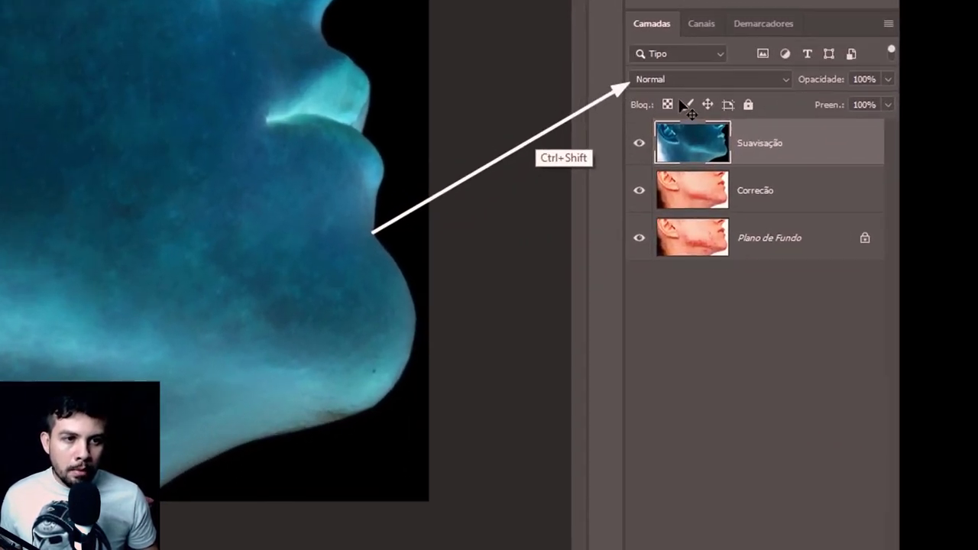
- Set Suavização to Luz Brilhante blending and apply Alta Frequência at 25-pixel radius
left_click(672, 78)
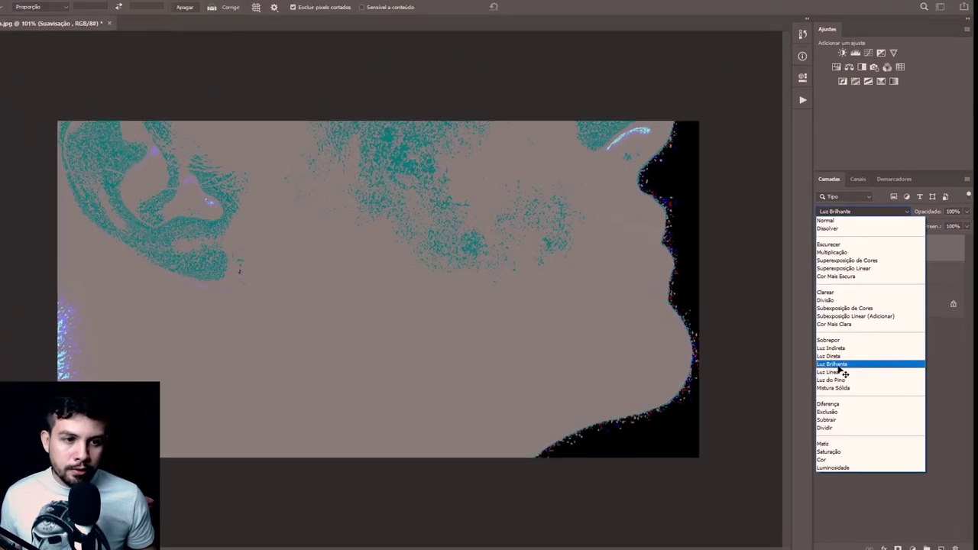
left_click(840, 365)
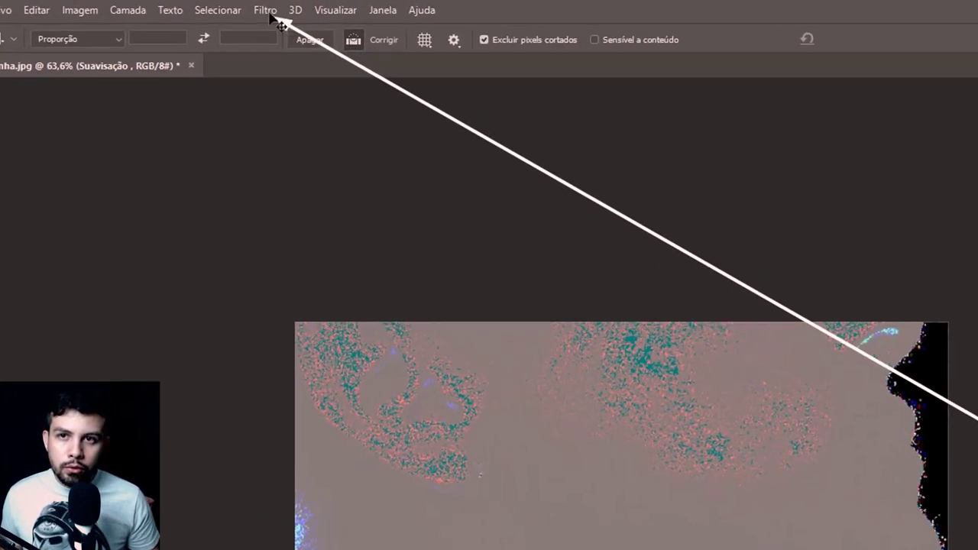
left_click(302, 11)
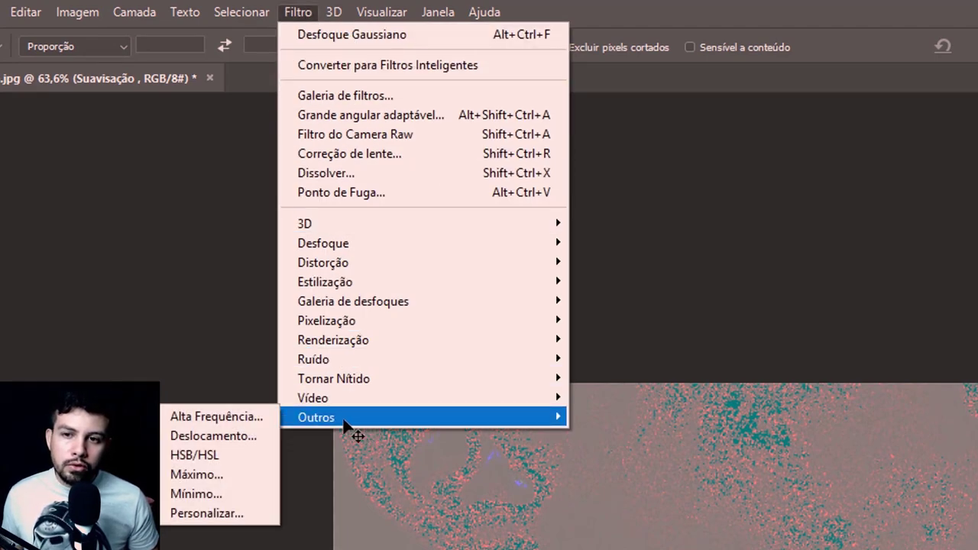
left_click(229, 418)
left_click_drag(540, 340, 599, 342)
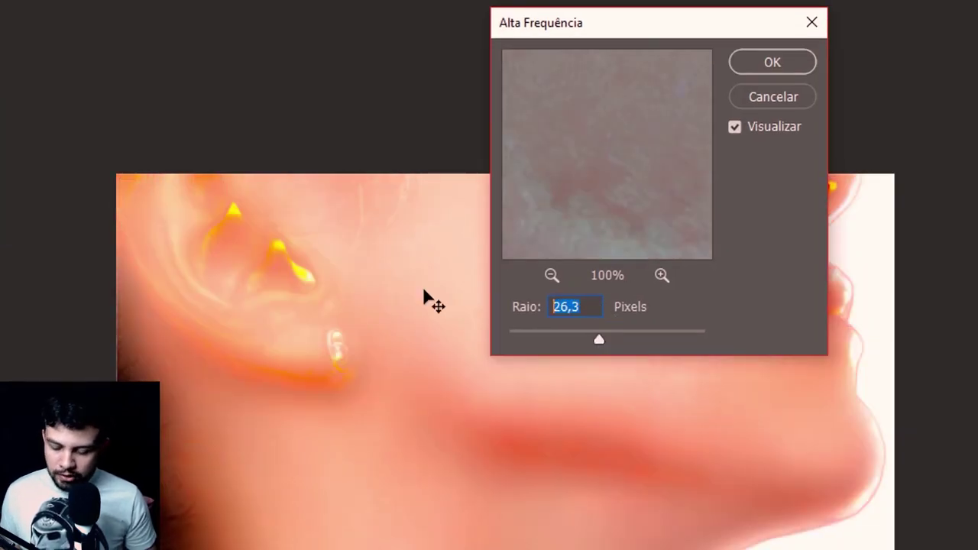
type("25")
key("Return")
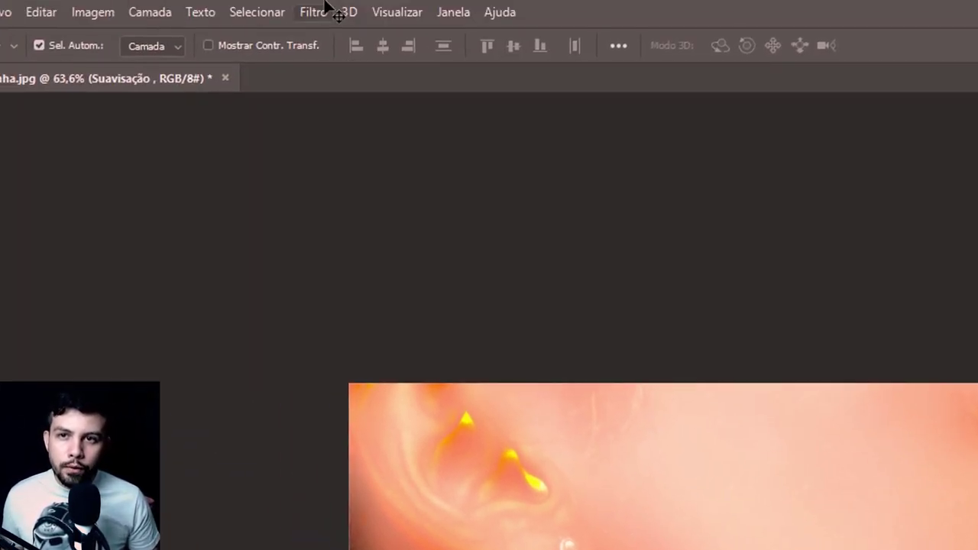
left_click(320, 13)
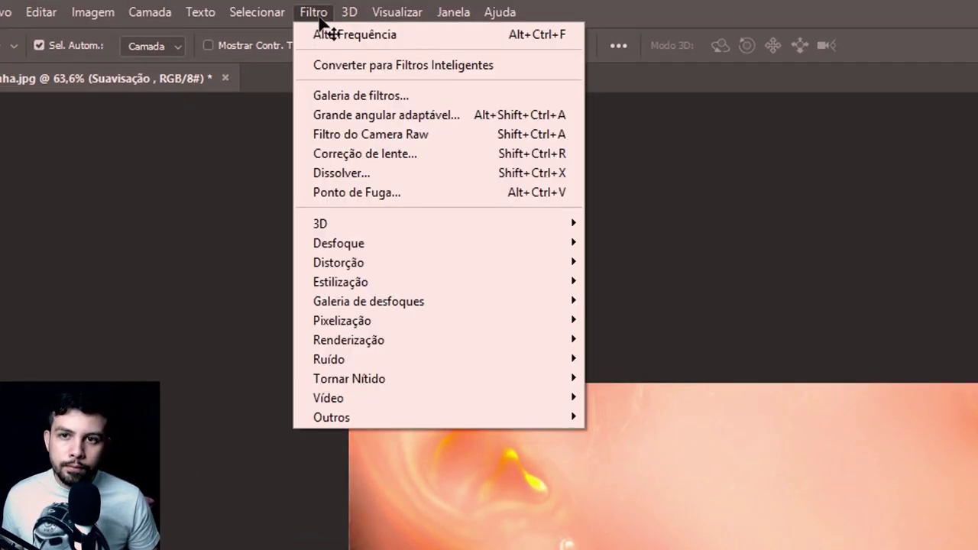
mouse_move(339, 243)
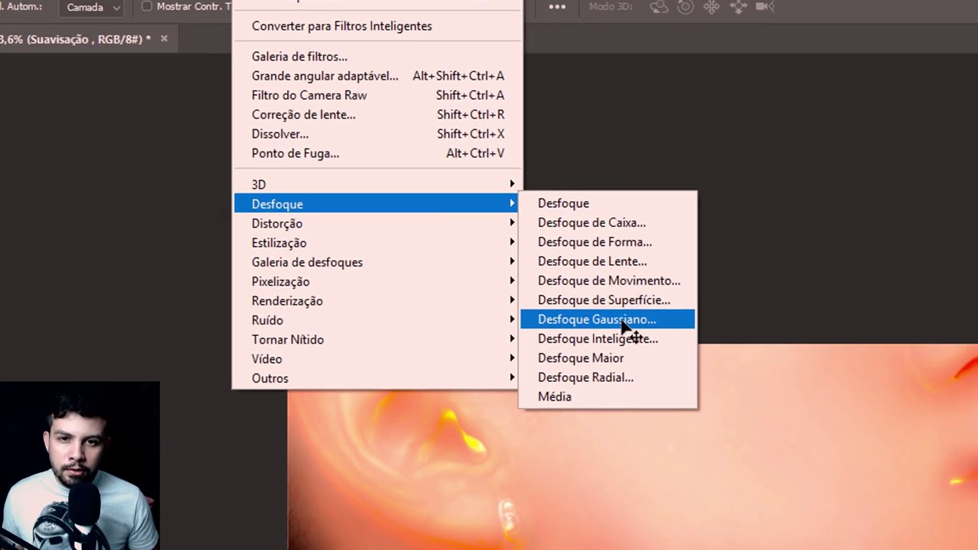
- Apply Desfoque Gaussiano at about 6,6 pixels to Suavização after testing radii on the cheek
left_click(685, 359)
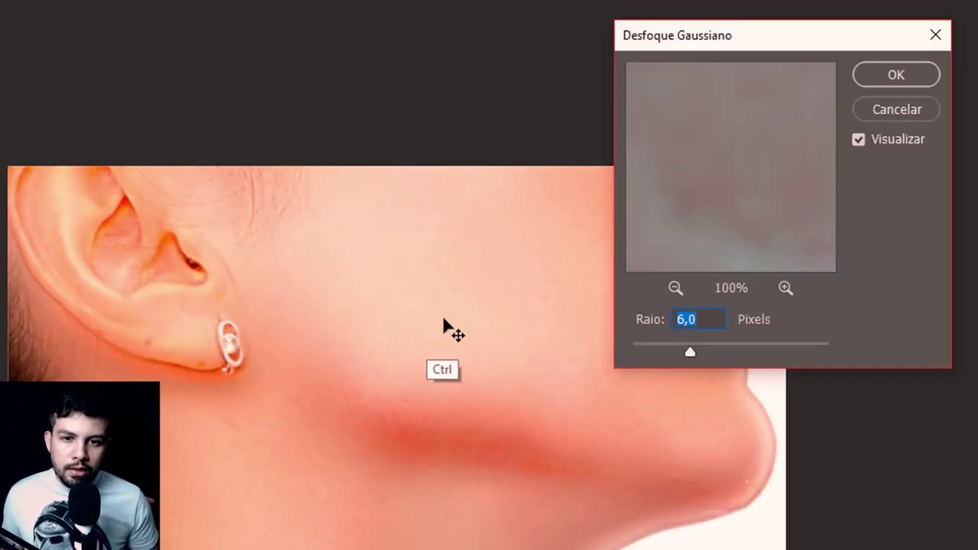
left_click_drag(443, 329, 605, 296)
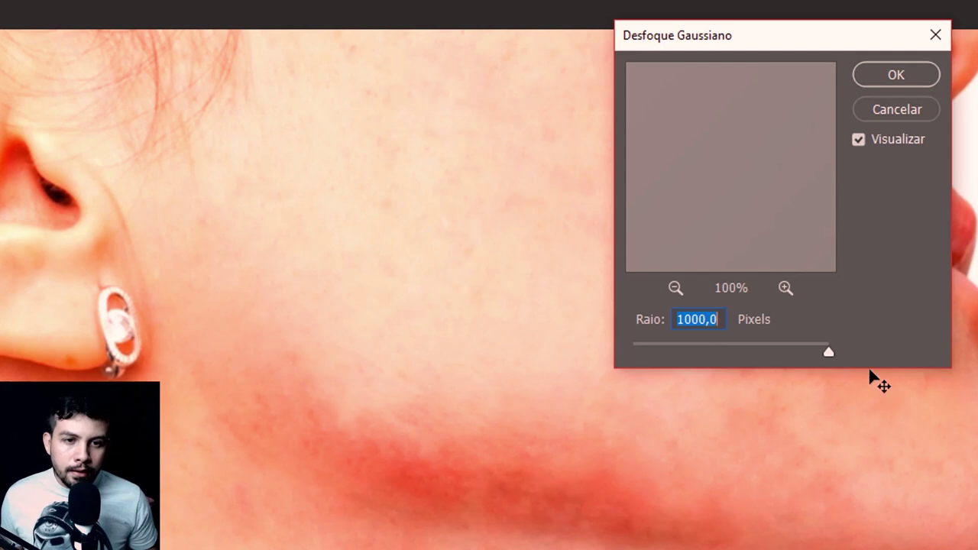
left_click_drag(828, 351, 660, 374)
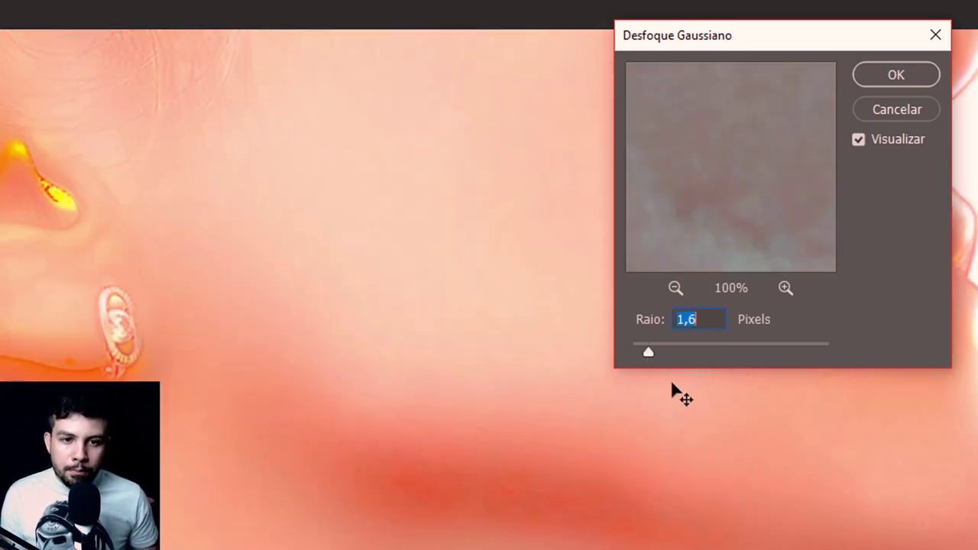
key("ctrl+plus")
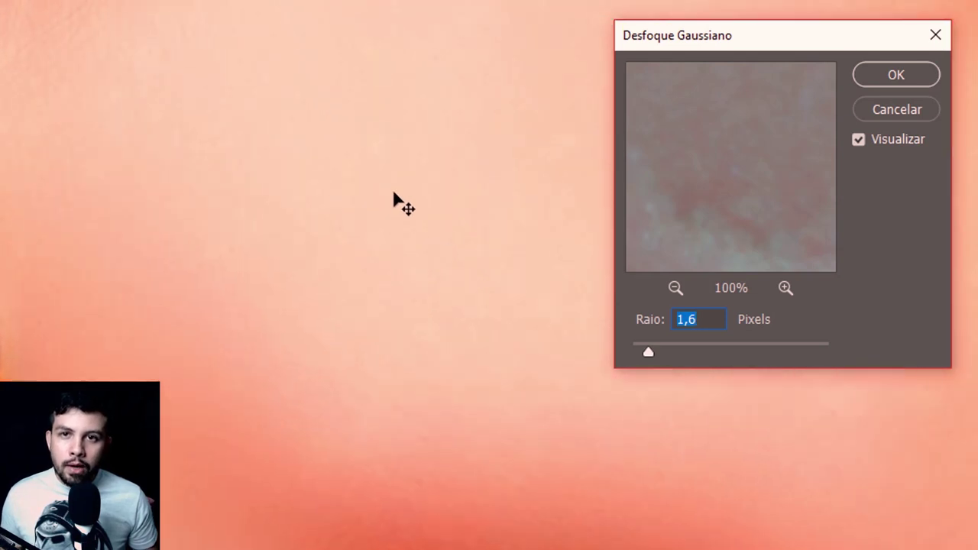
key("ctrl+minus")
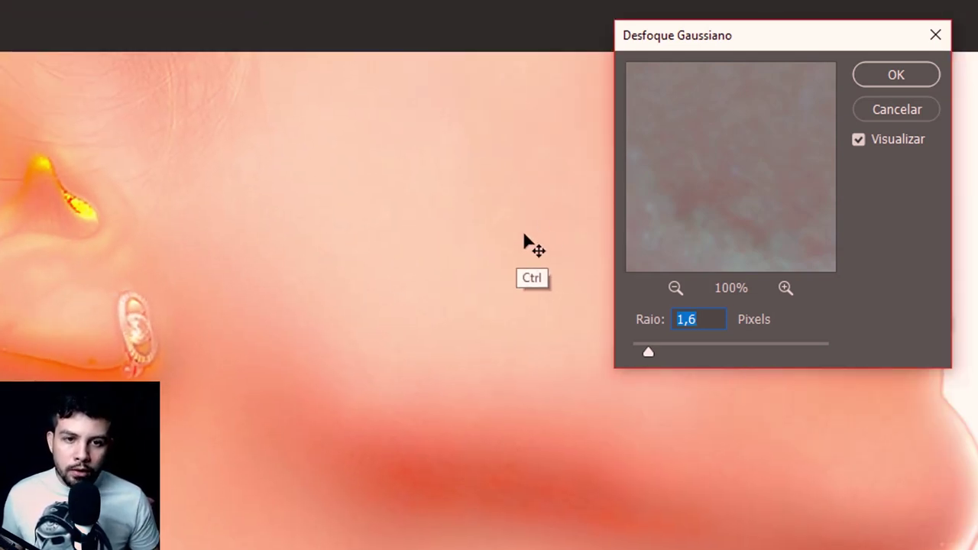
key("ctrl+plus")
key("ctrl+plus")
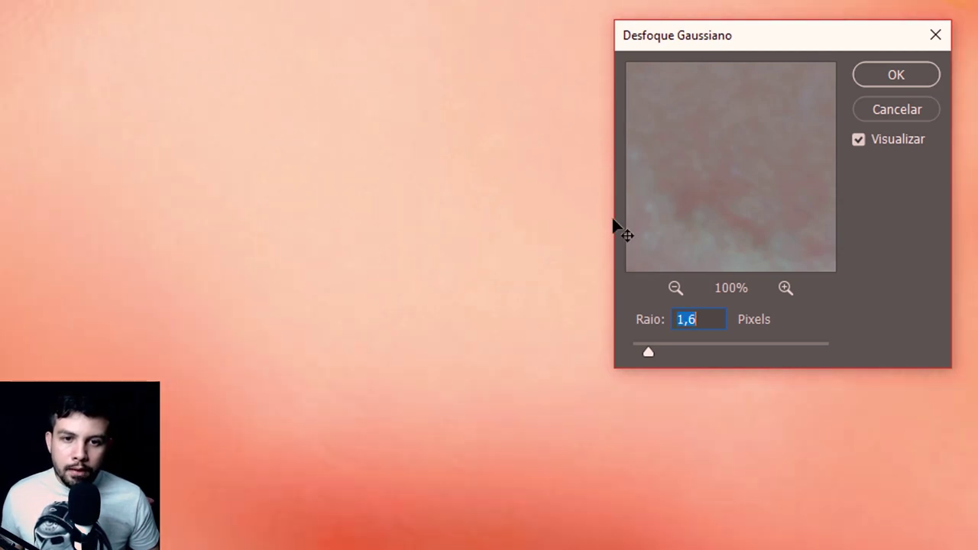
left_click_drag(648, 351, 672, 353)
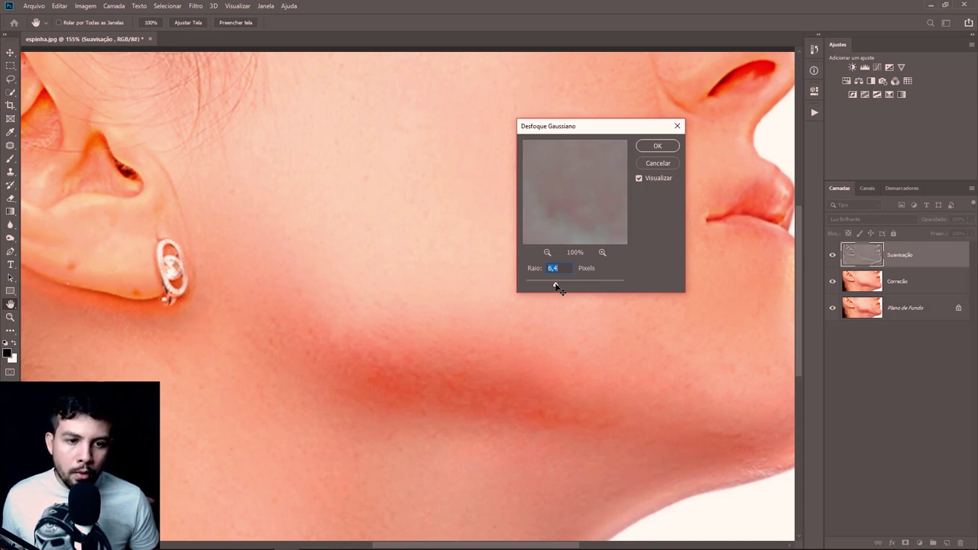
mouse_move(428, 289)
left_mouse_down()
mouse_move(393, 303)
mouse_move(479, 251)
mouse_move(464, 256)
left_mouse_up()
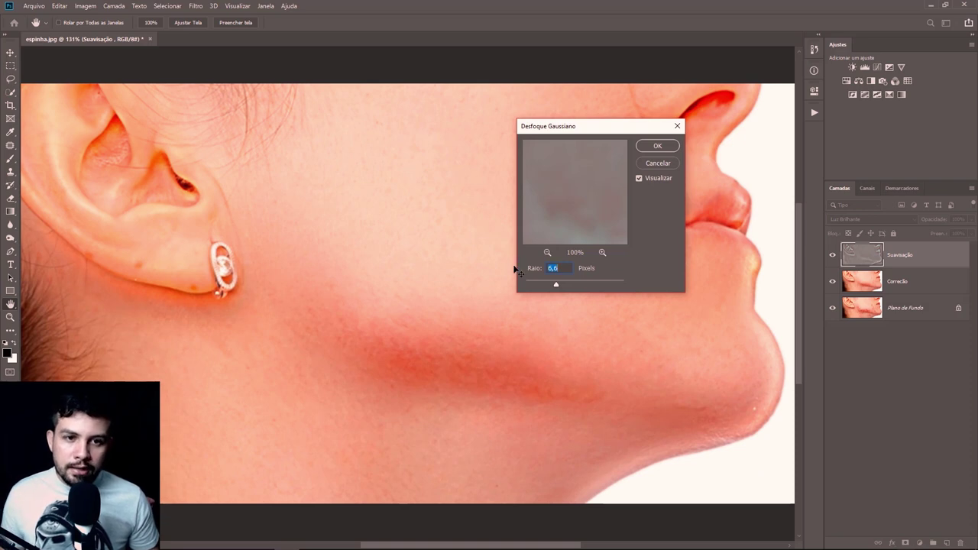
left_click(656, 147)
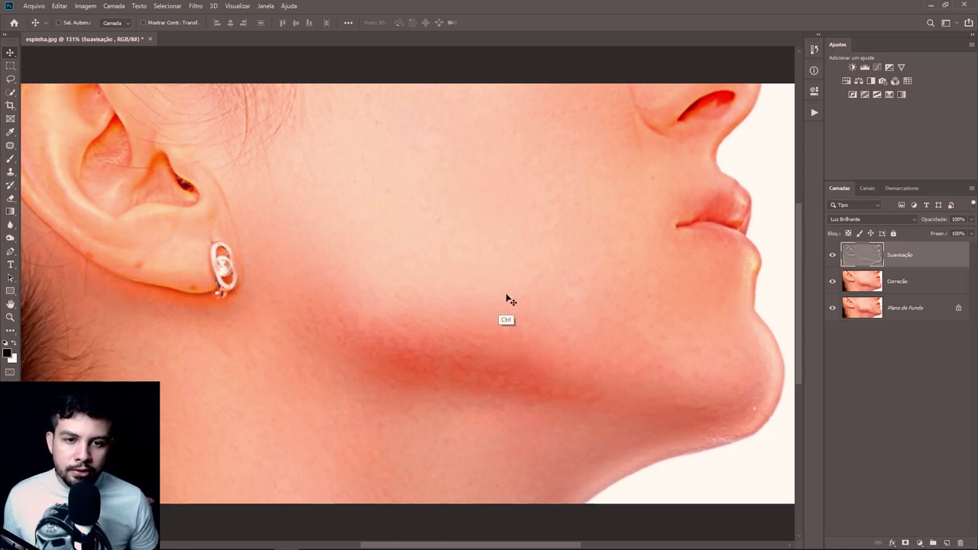
- Fit the image in view and give Suavização an all-black layer mask
scroll(508, 299, "down", 3)
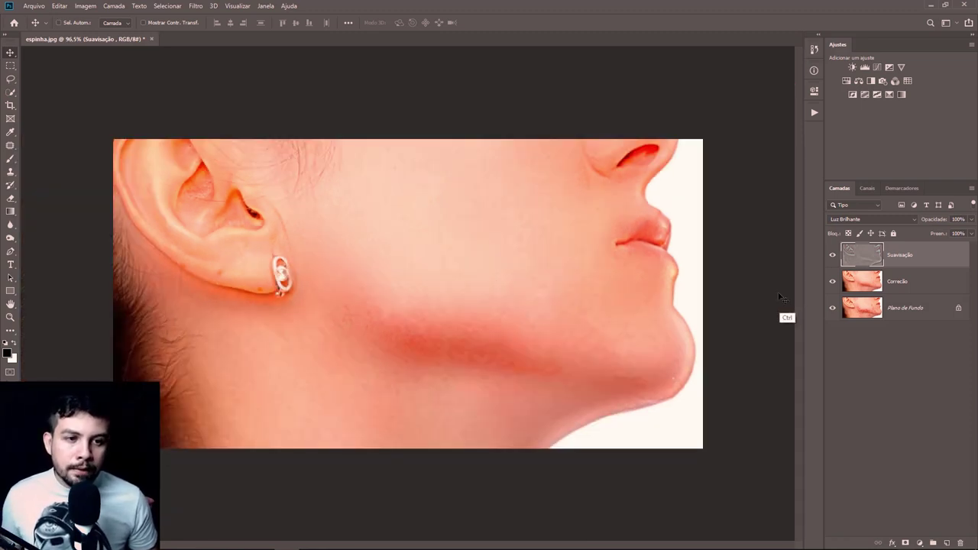
left_click_drag(762, 278, 903, 541)
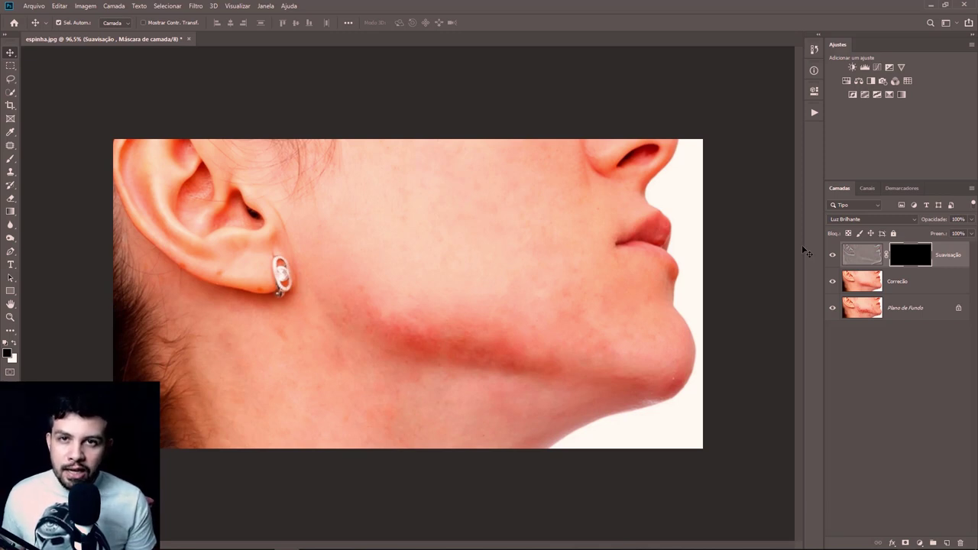
key("ctrl+shift")
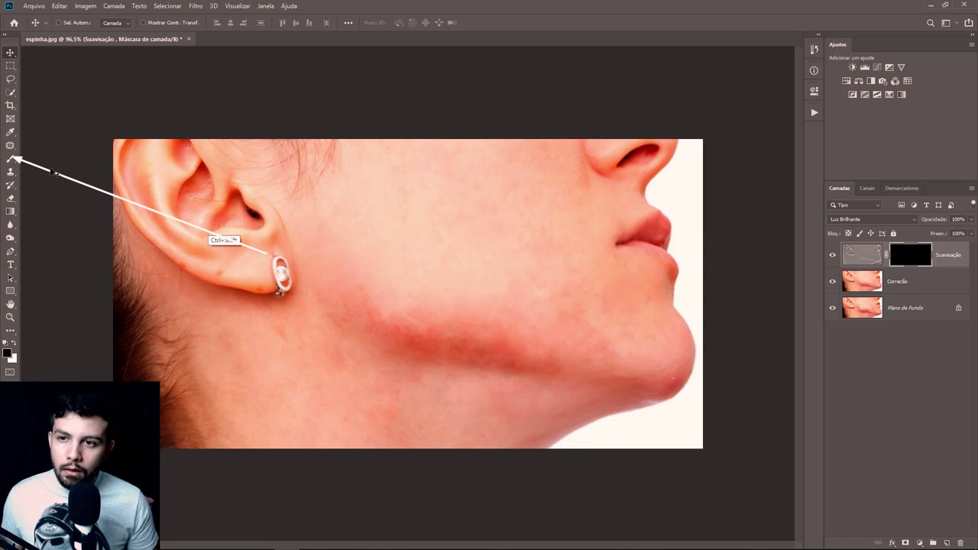
left_click(11, 159)
- Set brush flow to 100% and paint white on the Suavização mask over the cheek
key("ctrl+shift")
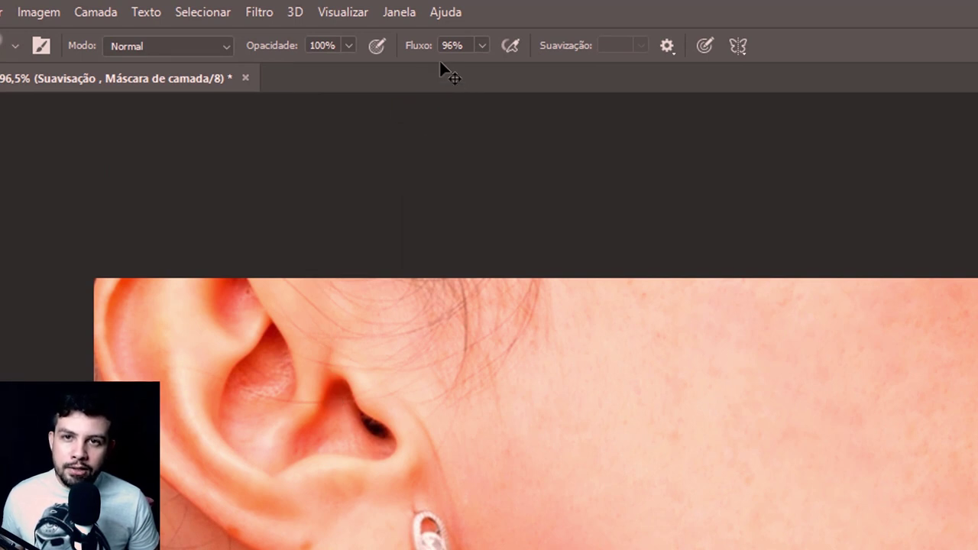
key("shift+0")
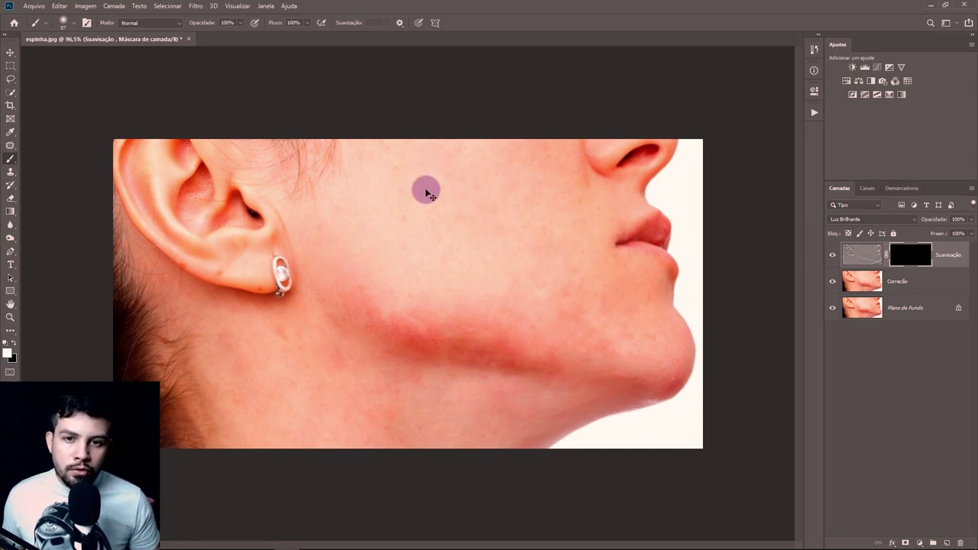
scroll(462, 177, "up", 1)
left_click_drag(379, 201, 493, 137)
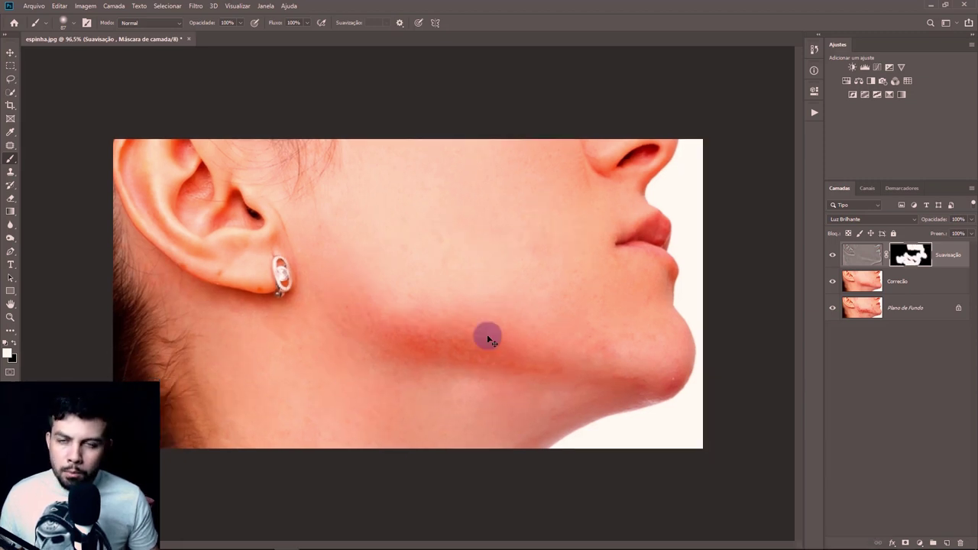
scroll(642, 305, "up", 1)
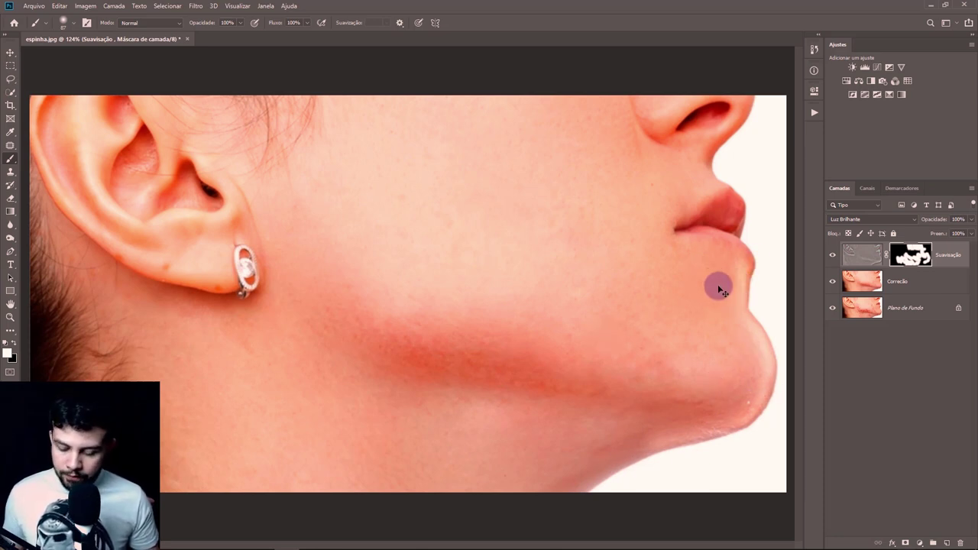
- Refine the mask with black and white, checking the mask alone and filling gaps over the jaw
key("x")
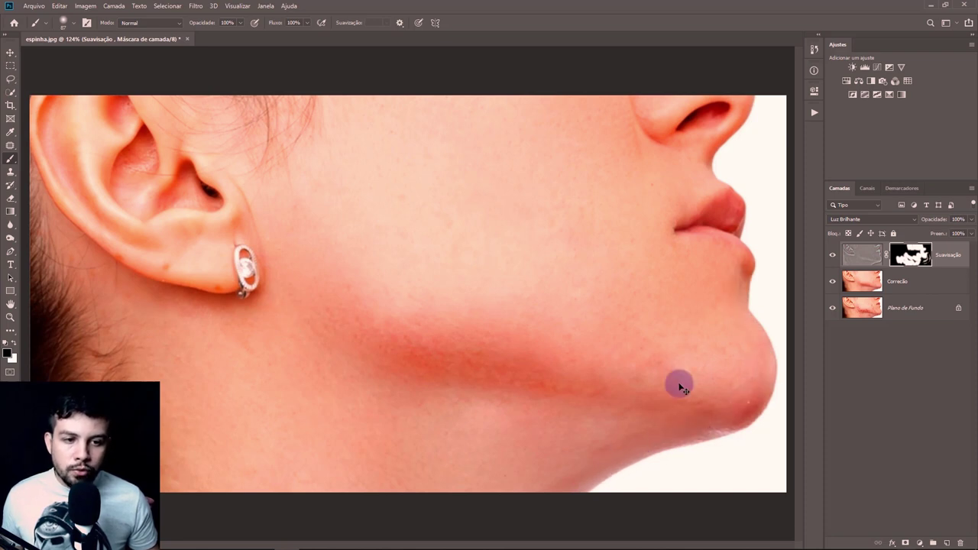
key("x")
scroll(655, 312, "up", 1)
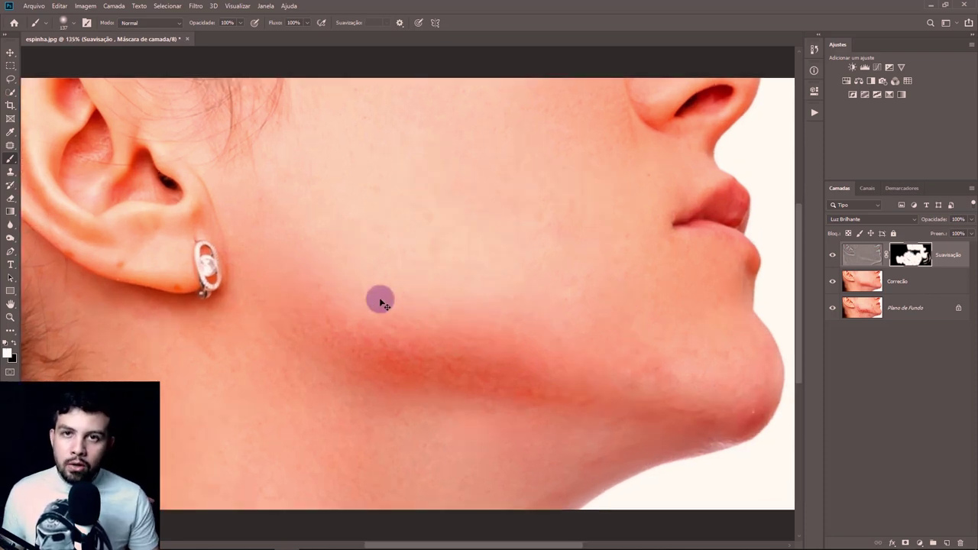
left_click(910, 255, "alt")
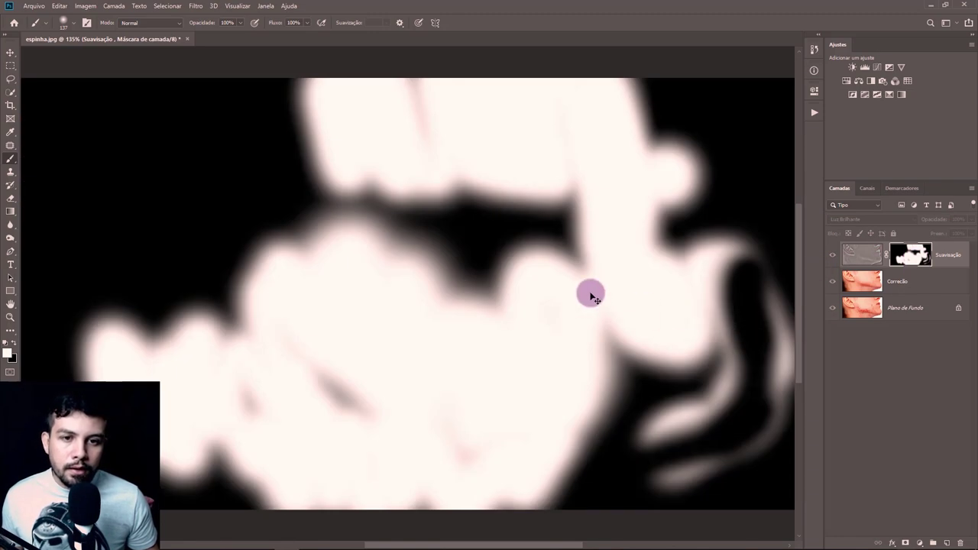
scroll(512, 277, "down", 5)
scroll(476, 262, "up", 4)
mouse_move(428, 247)
left_mouse_down()
mouse_move(420, 224)
mouse_move(484, 285)
mouse_move(535, 258)
mouse_move(619, 260)
left_mouse_up()
left_click(828, 276, "alt")
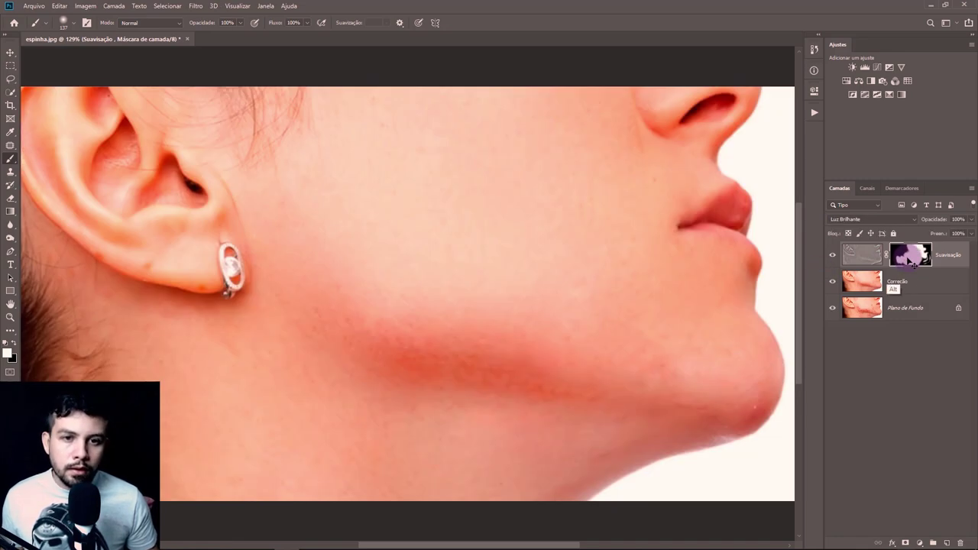
left_click(828, 276, "alt")
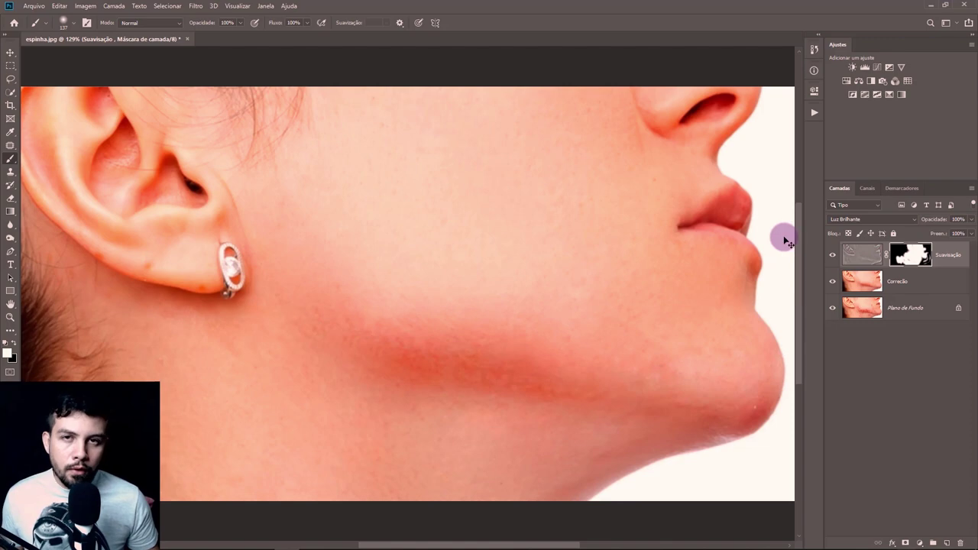
scroll(480, 221, "down", 1)
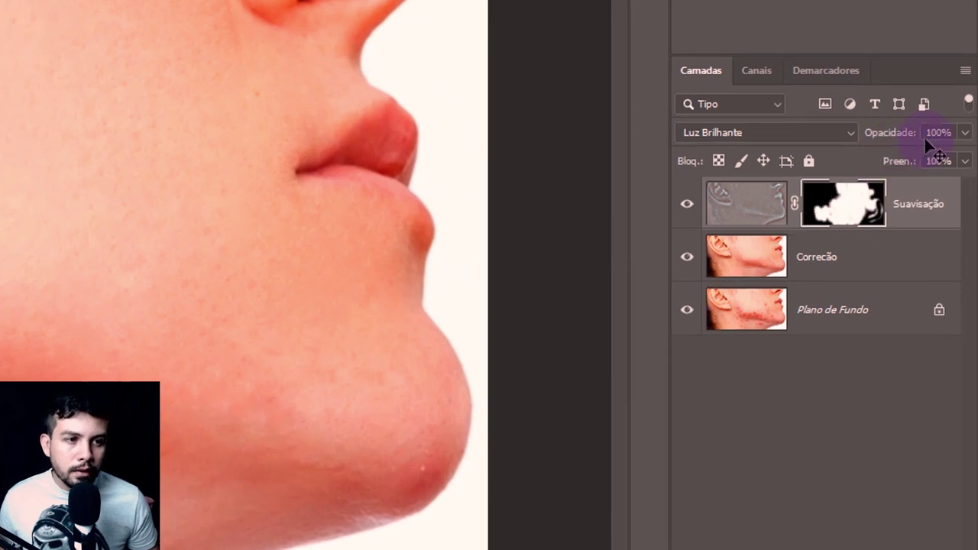
- Lower Suavização opacity to about 75% and toggle the layer off and on to compare
left_click_drag(923, 136, 884, 139)
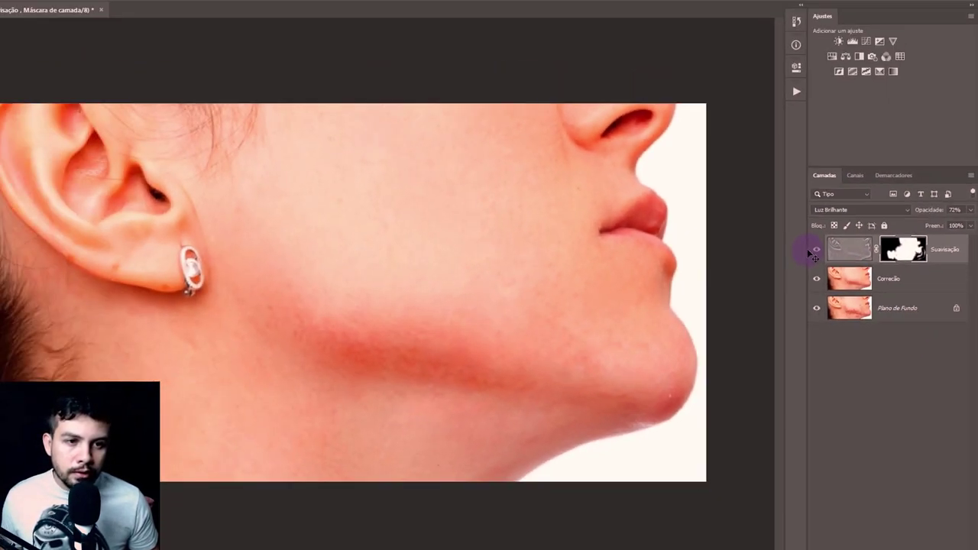
left_click(815, 251)
left_click(832, 255)
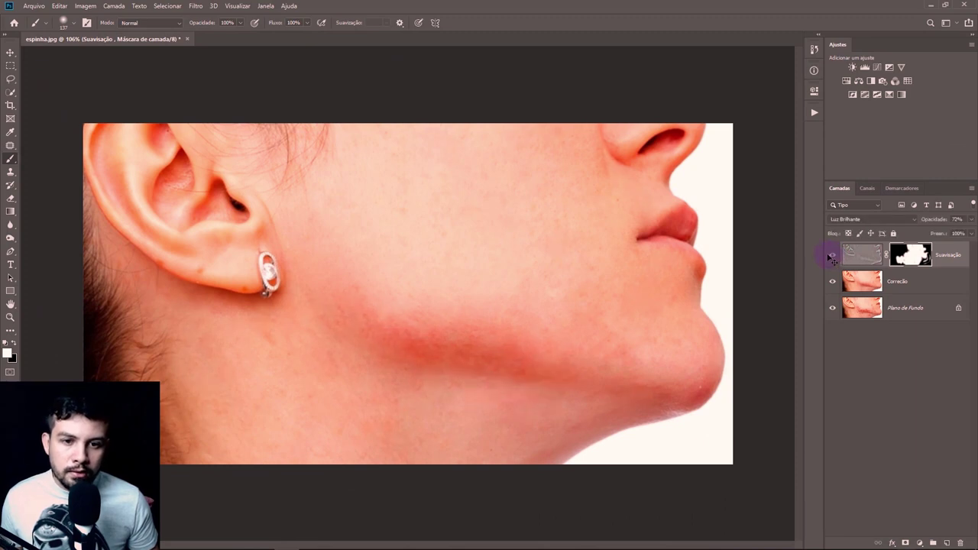
left_click(832, 256)
left_click(831, 255)
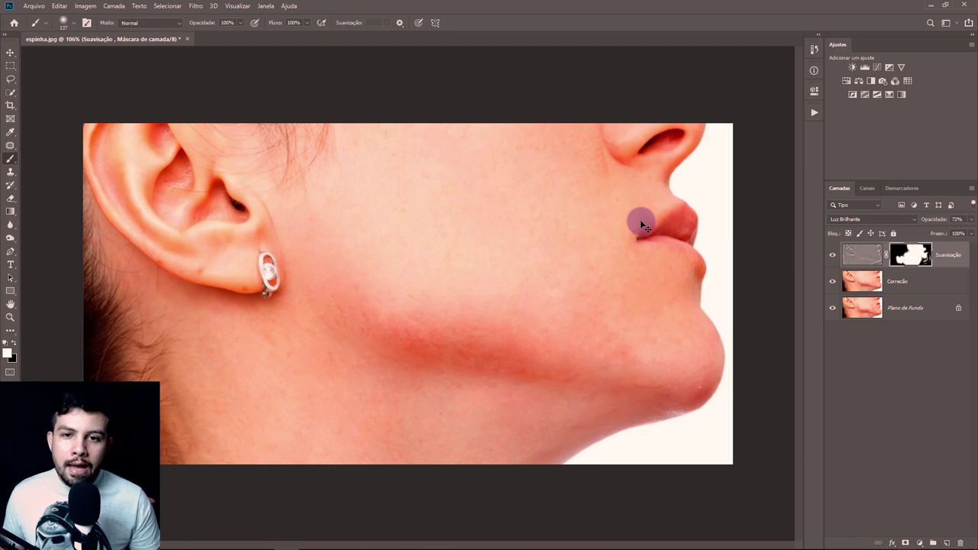
- Zoom into the cheek and compare original and smoothed skin, leaving all retouch layers visible
left_click(367, 190, "ctrl")
left_click_drag(397, 178, 414, 179)
scroll(402, 179, "up", 3)
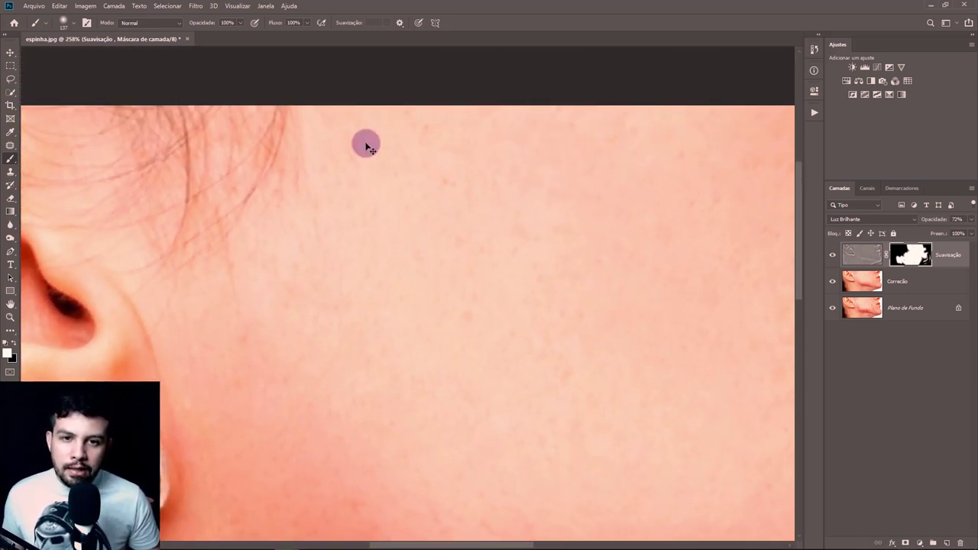
left_click(833, 256)
left_click(833, 308, "alt")
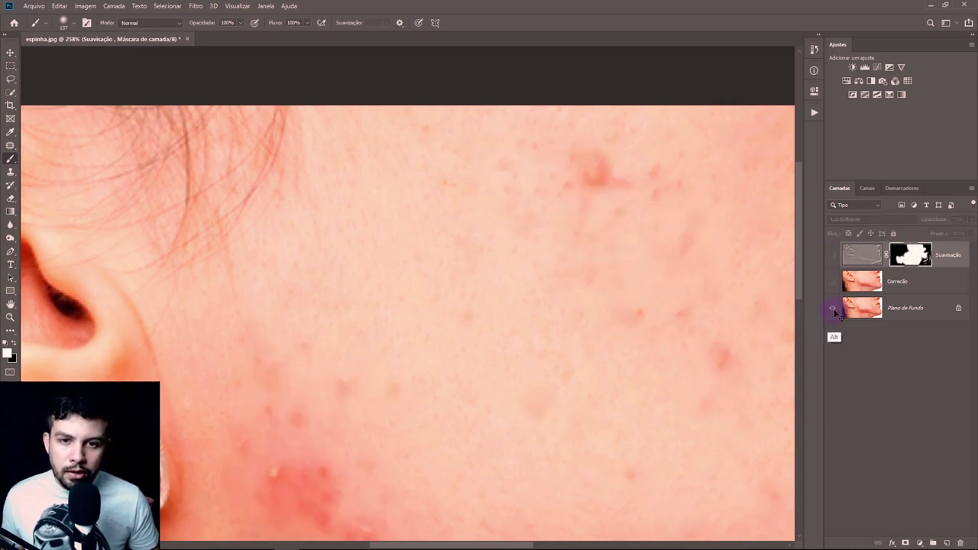
left_click(833, 308, "alt")
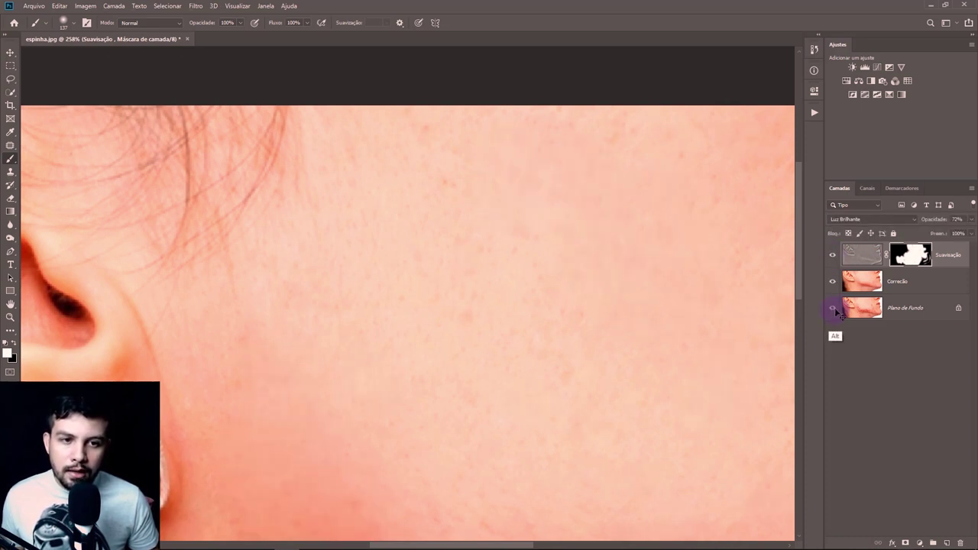
left_click(833, 308, "alt")
left_click(833, 308, "alt")
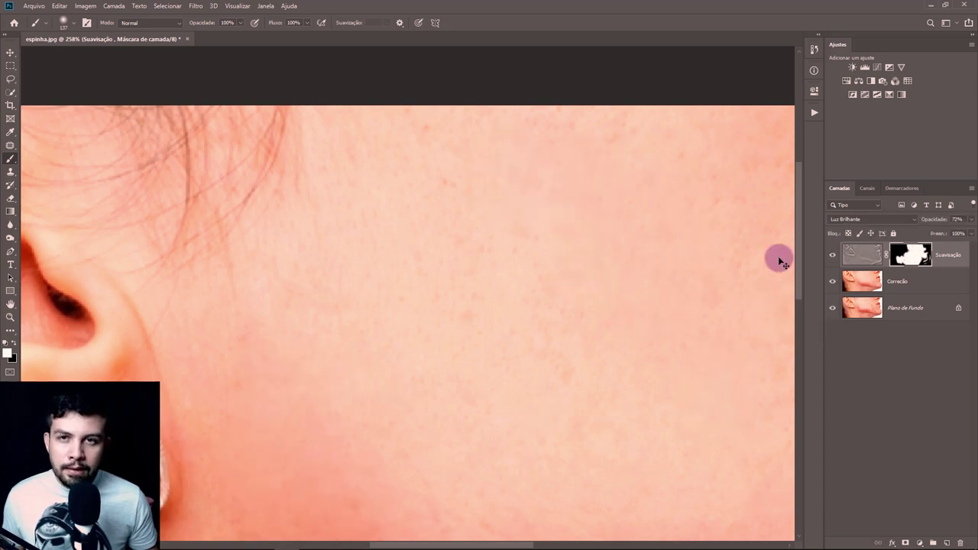
scroll(497, 265, "down", 5)
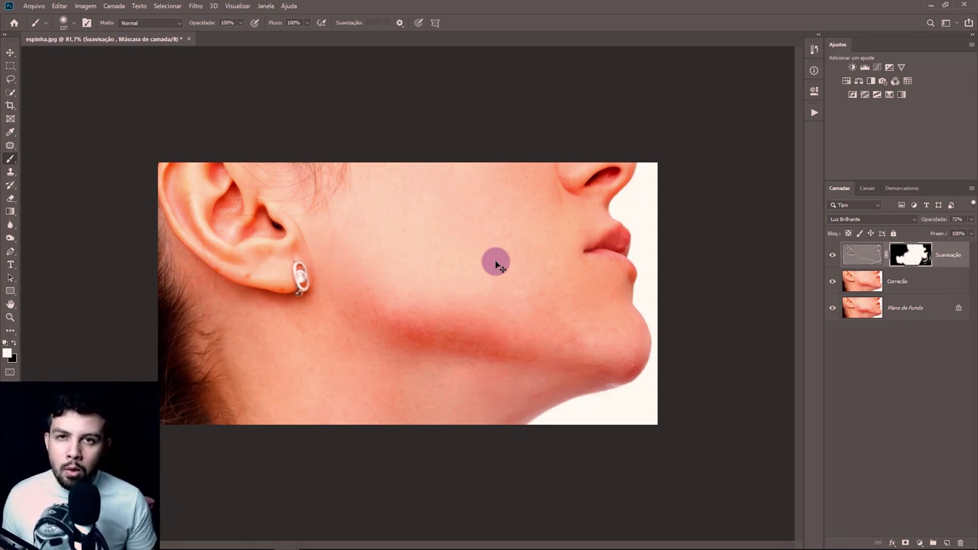
- Delete the Suavização layer and make an inverted Luz Brilhante copy of the Correção layer
key("ctrl+plus")
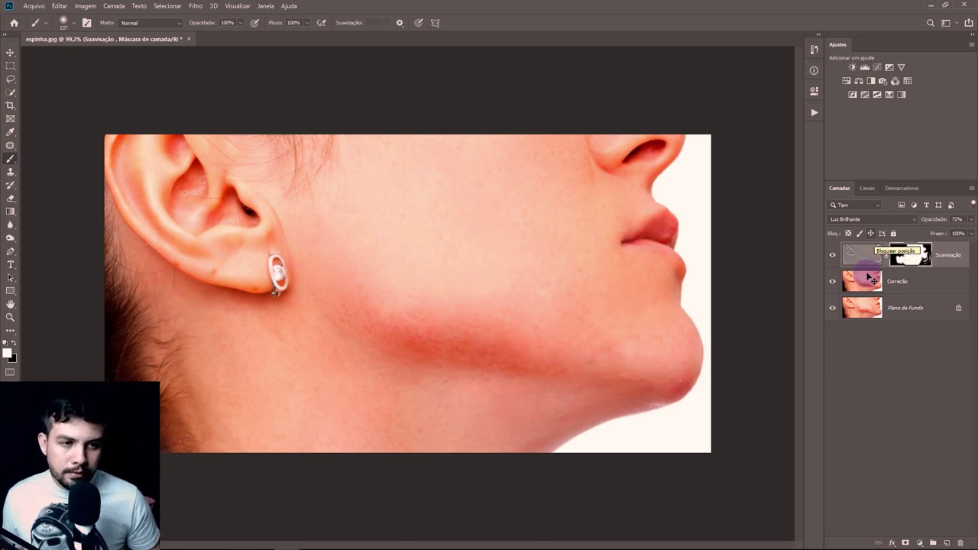
key("Delete")
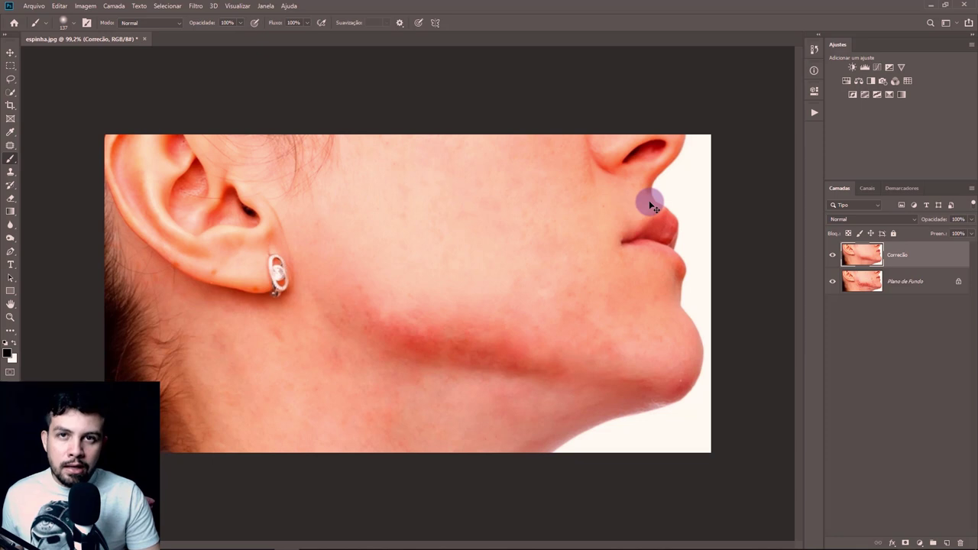
key("ctrl+j")
key("ctrl+i")
key("shift+alt+v")
- Apply a Gaussian Blur of radius 6,0 pixels to the Correção copiar layer
key("ctrl+alt+f")
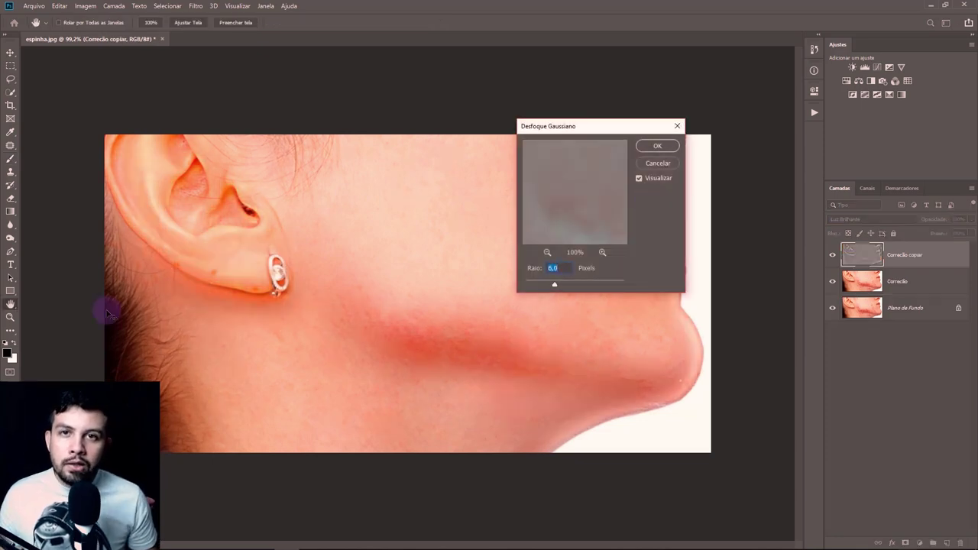
key("ctrl")
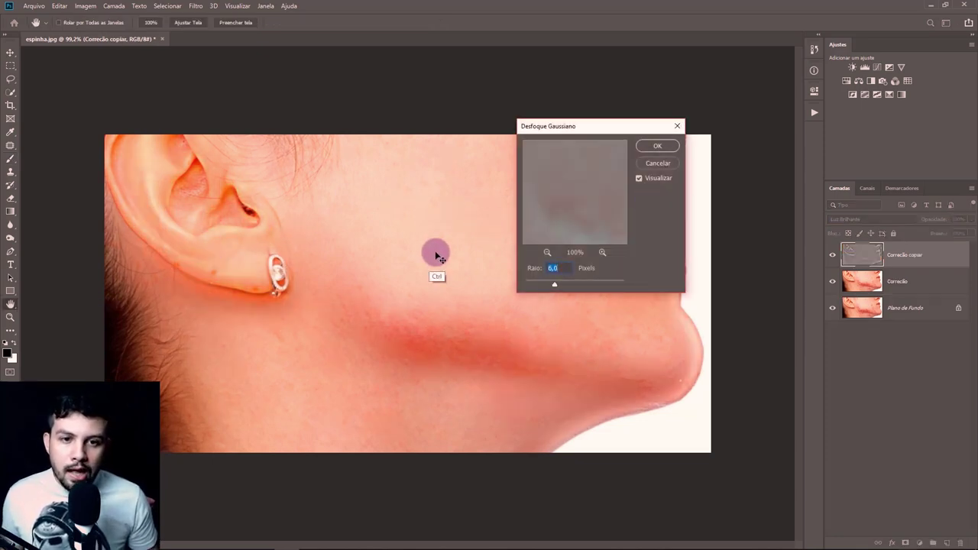
scroll(451, 252, "up", 1)
scroll(447, 233, "up", 1)
scroll(459, 233, "up", 1)
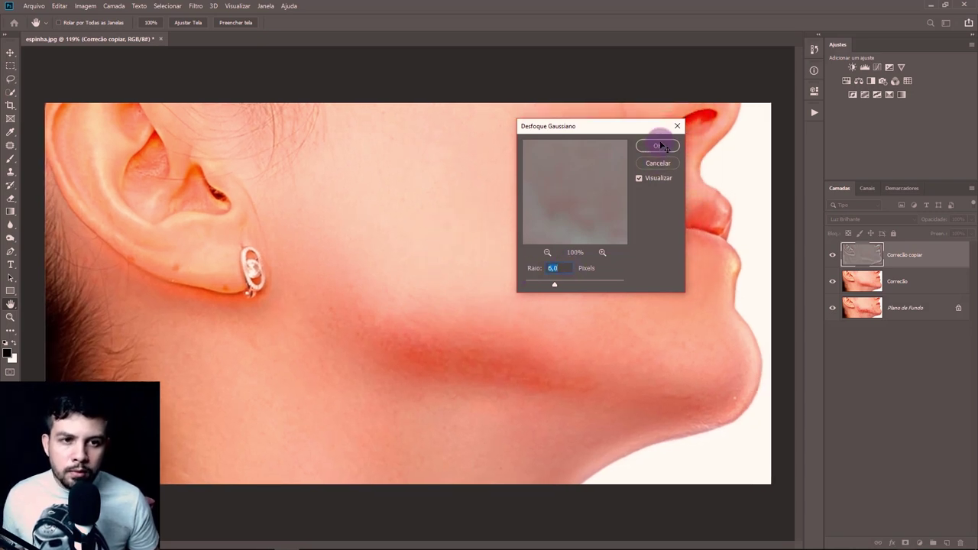
left_click(662, 146)
- Mask the Correção copiar smoothing so it shows over cheek and jaw at 77% opacity
key("b")
scroll(621, 257, "down", 4)
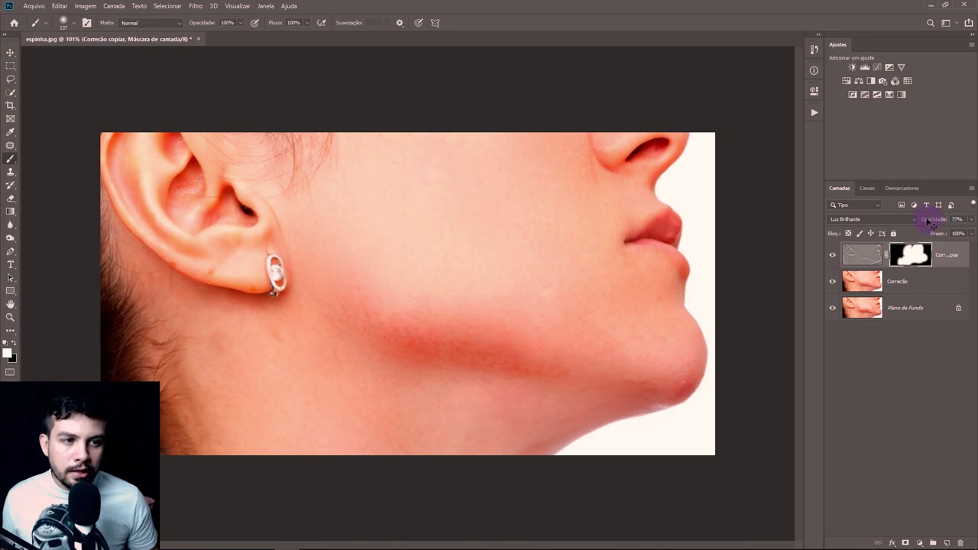
left_click(833, 256)
left_click(833, 256)
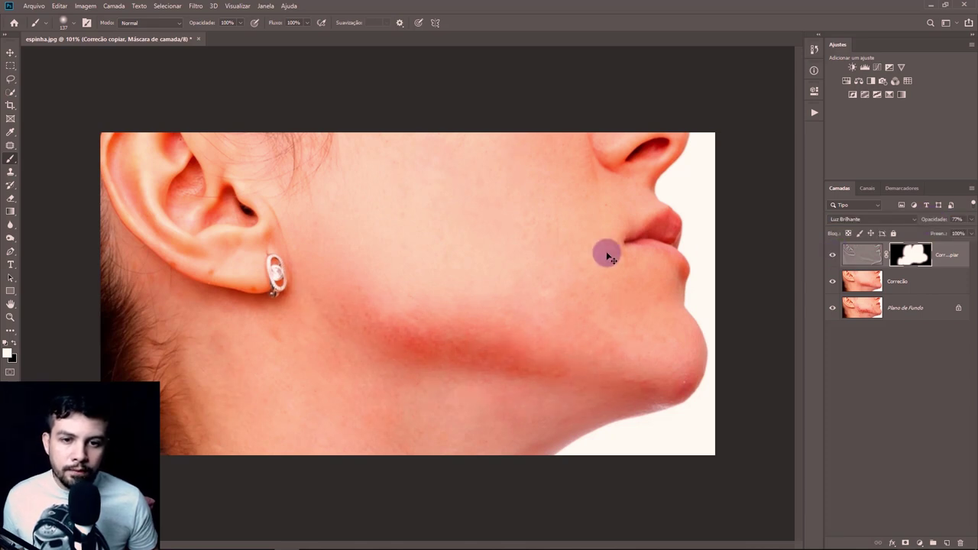
scroll(589, 252, "up", 1)
- Toggle the background layer to compare the retouch against the original acne photo
left_click(833, 308, "alt")
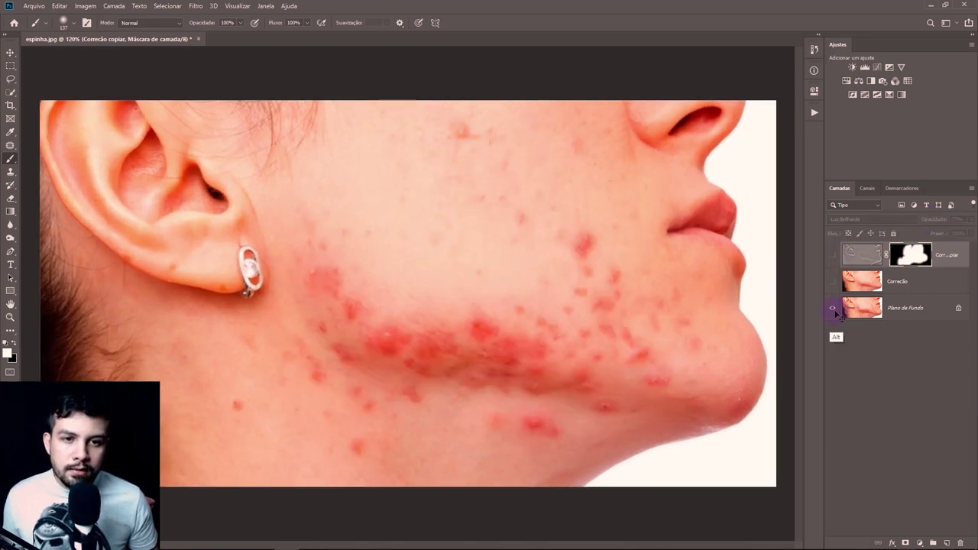
left_click(833, 308, "alt")
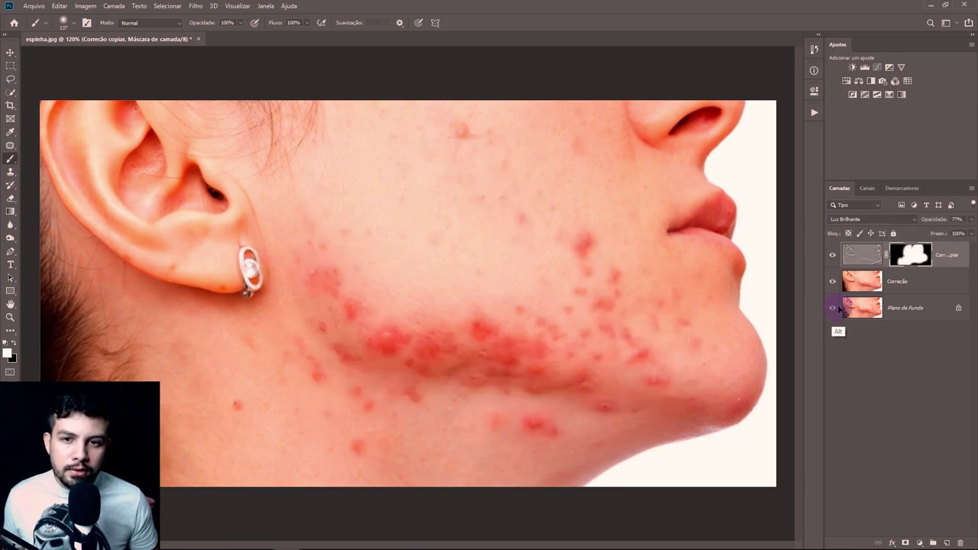
left_click(834, 308, "alt")
left_click(834, 308, "alt")
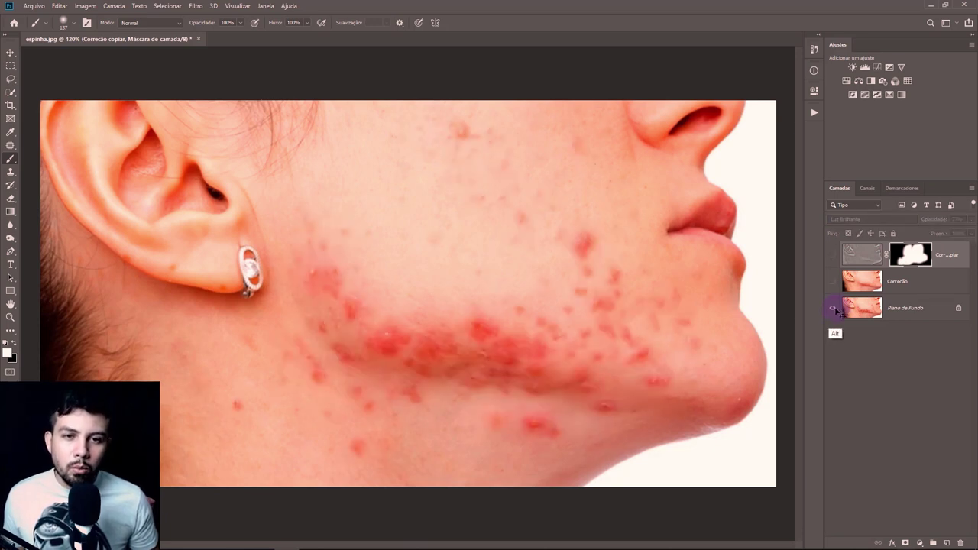
scroll(611, 291, "down", 5, "alt")
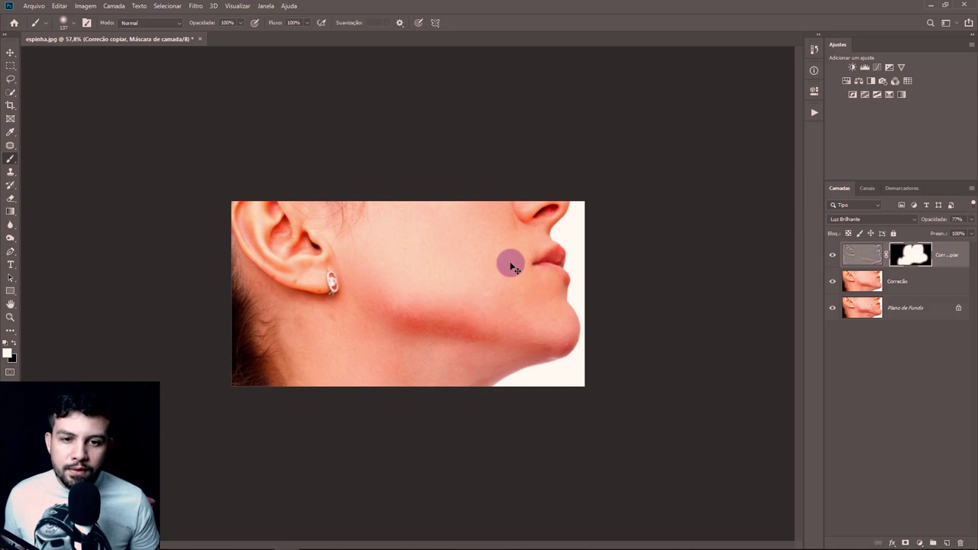
scroll(537, 275, "up", 3, "alt")
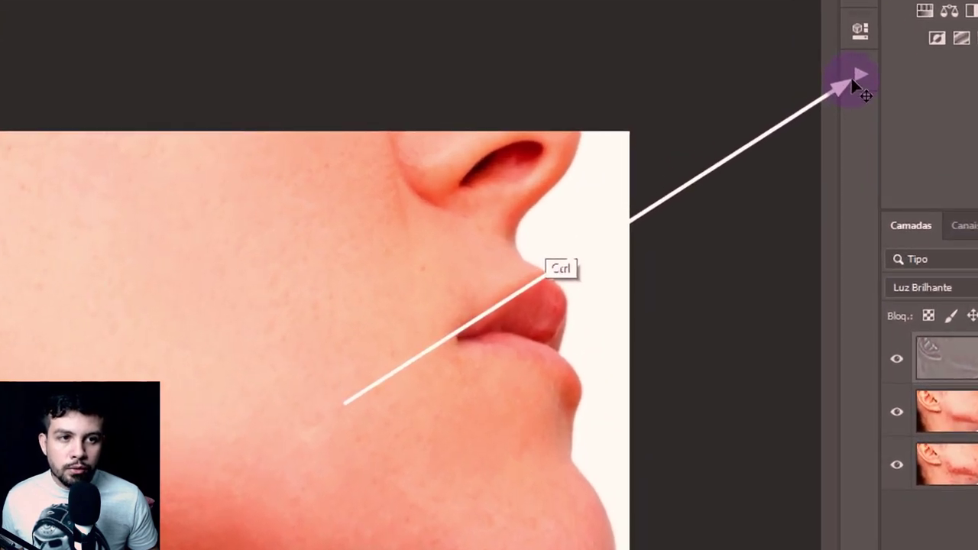
- Load the skin-retouching .ATN action set via Carregar Ações in the Actions panel, then close it
left_click(860, 74)
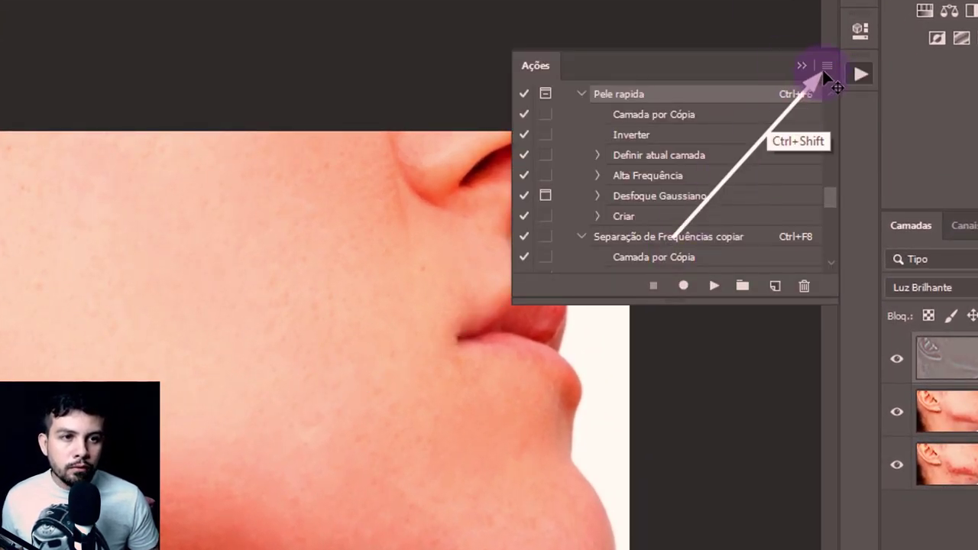
left_click(827, 66)
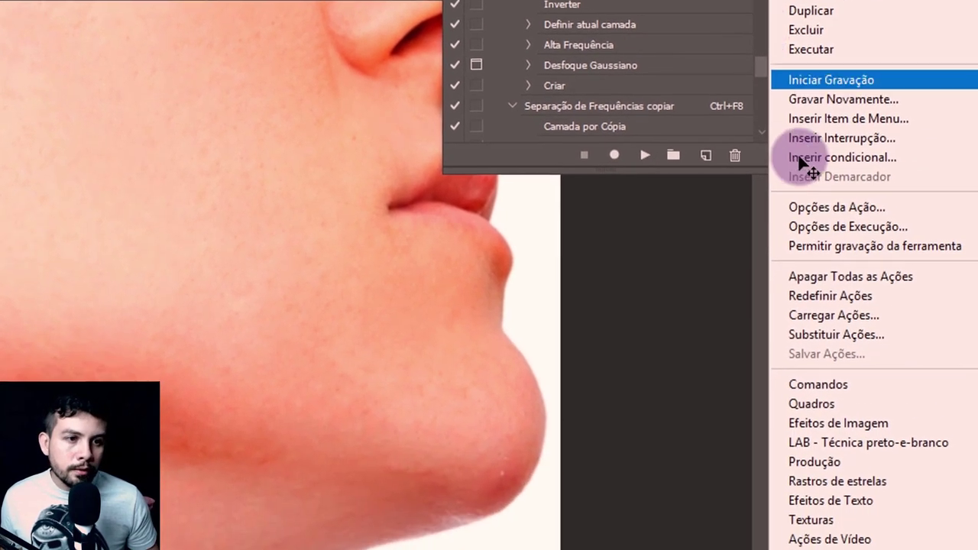
left_click(851, 317)
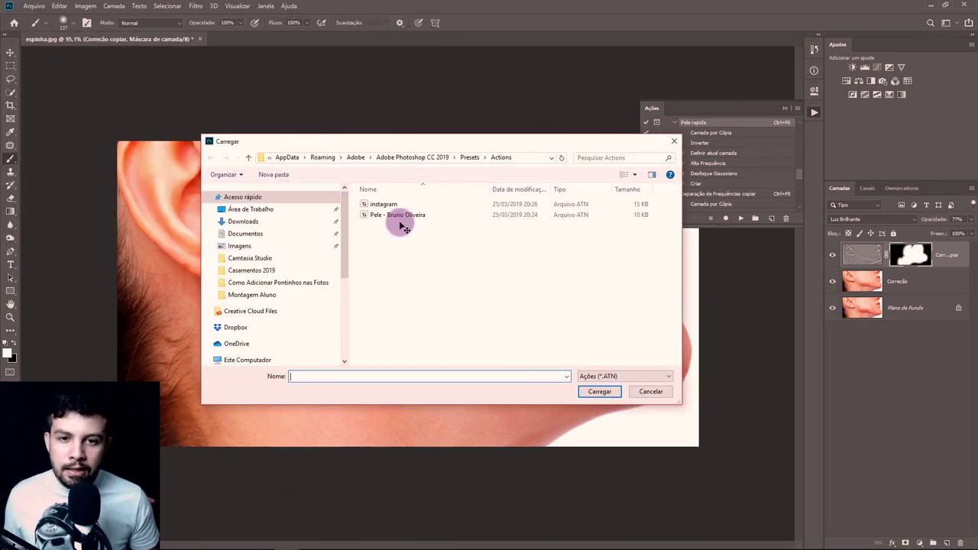
left_click(399, 218)
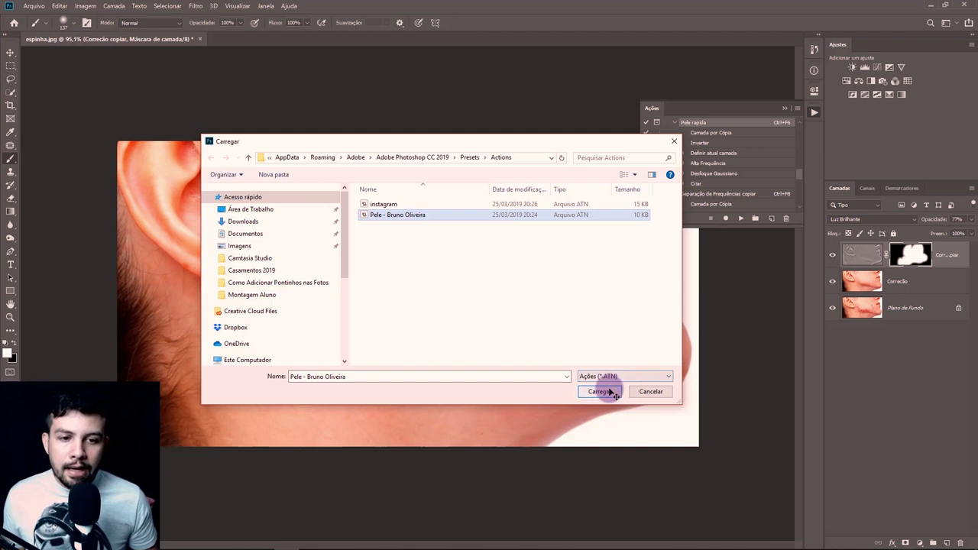
left_click(653, 393)
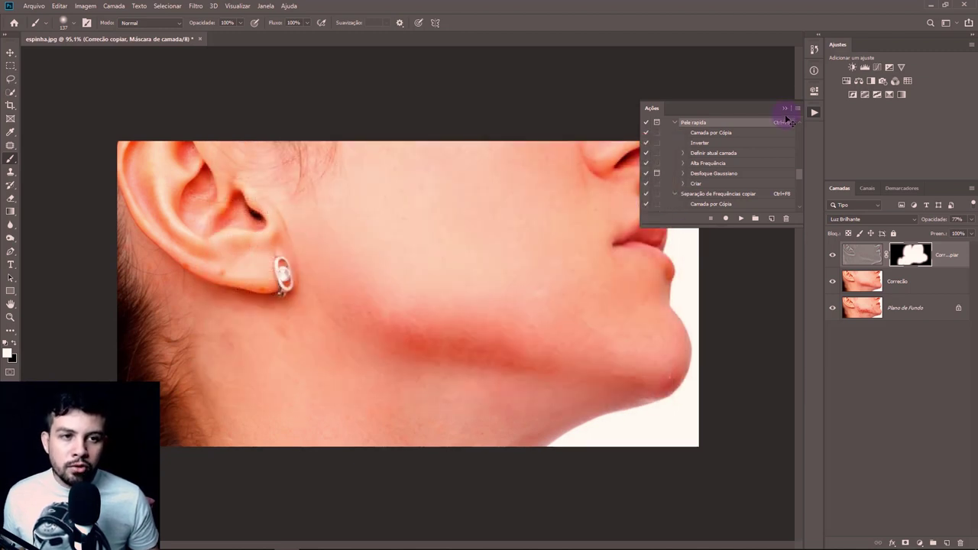
left_click_drag(803, 176, 798, 147)
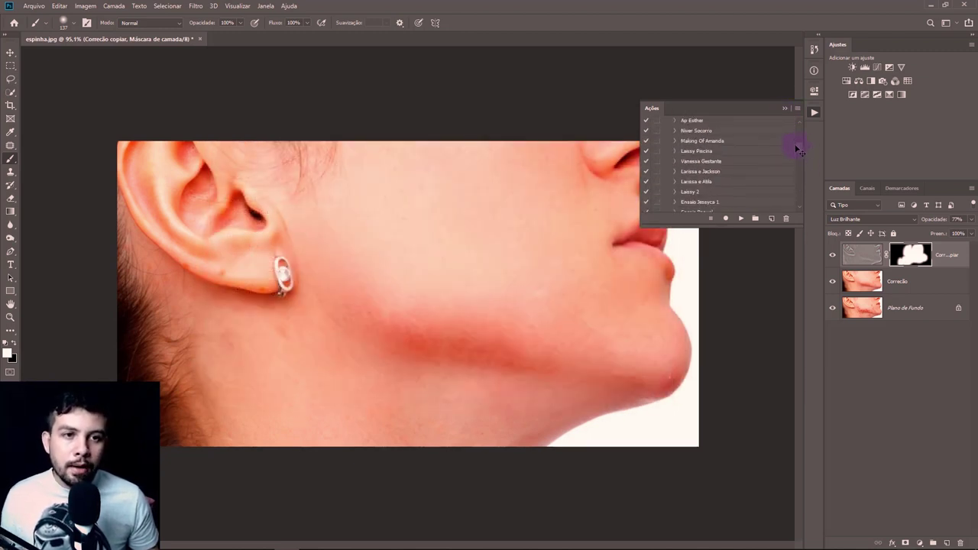
left_click(785, 109)
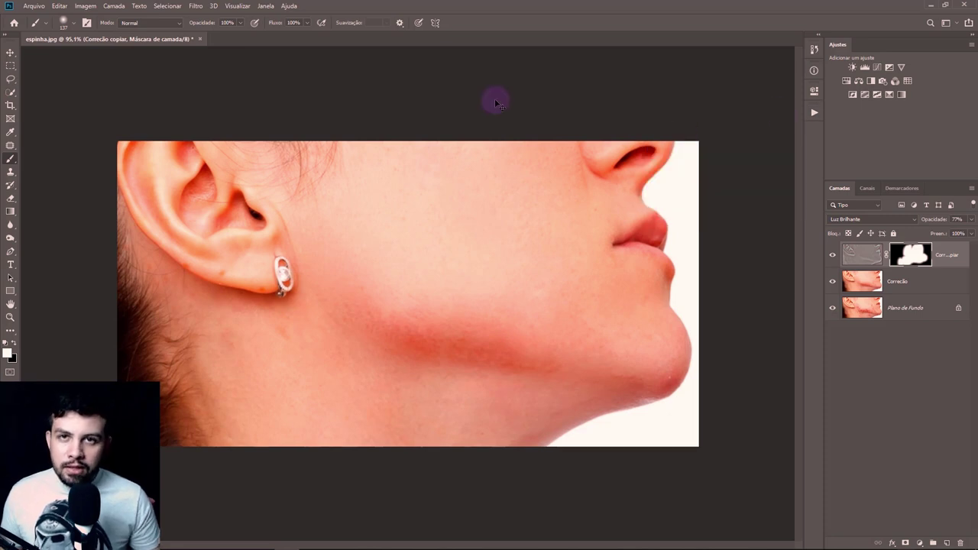